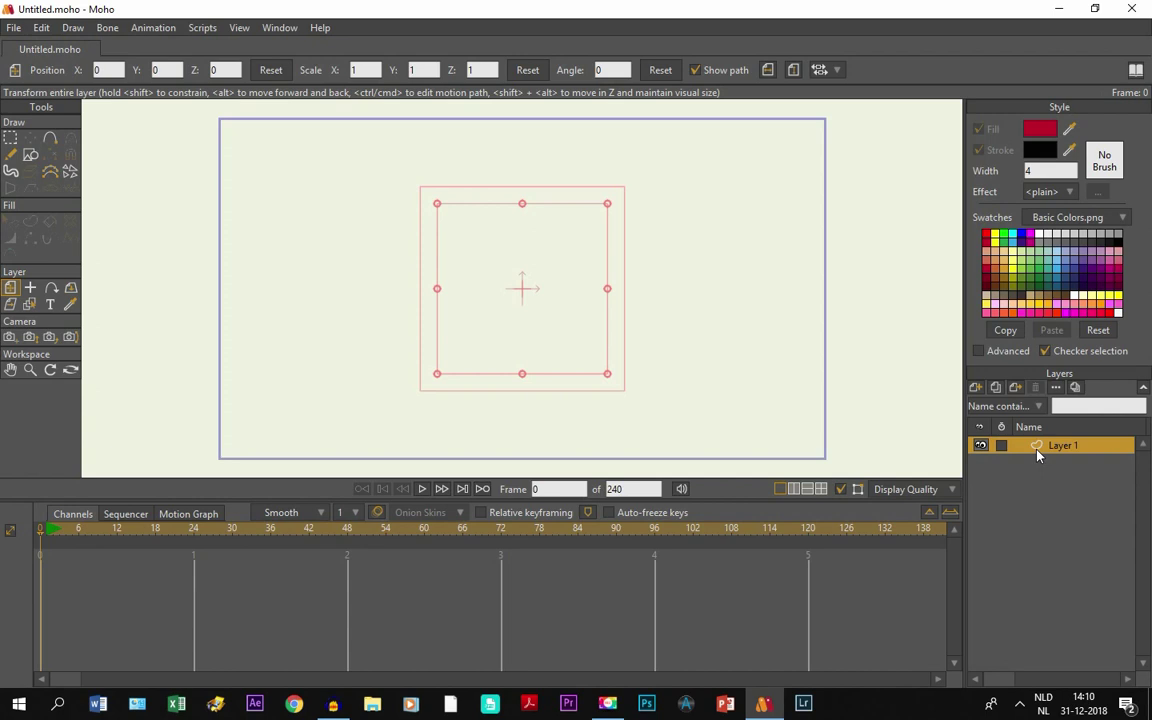
Add a frame-by-frame layer named Layer 2, expand it and select its nested Layer 1
left_click(976, 390)
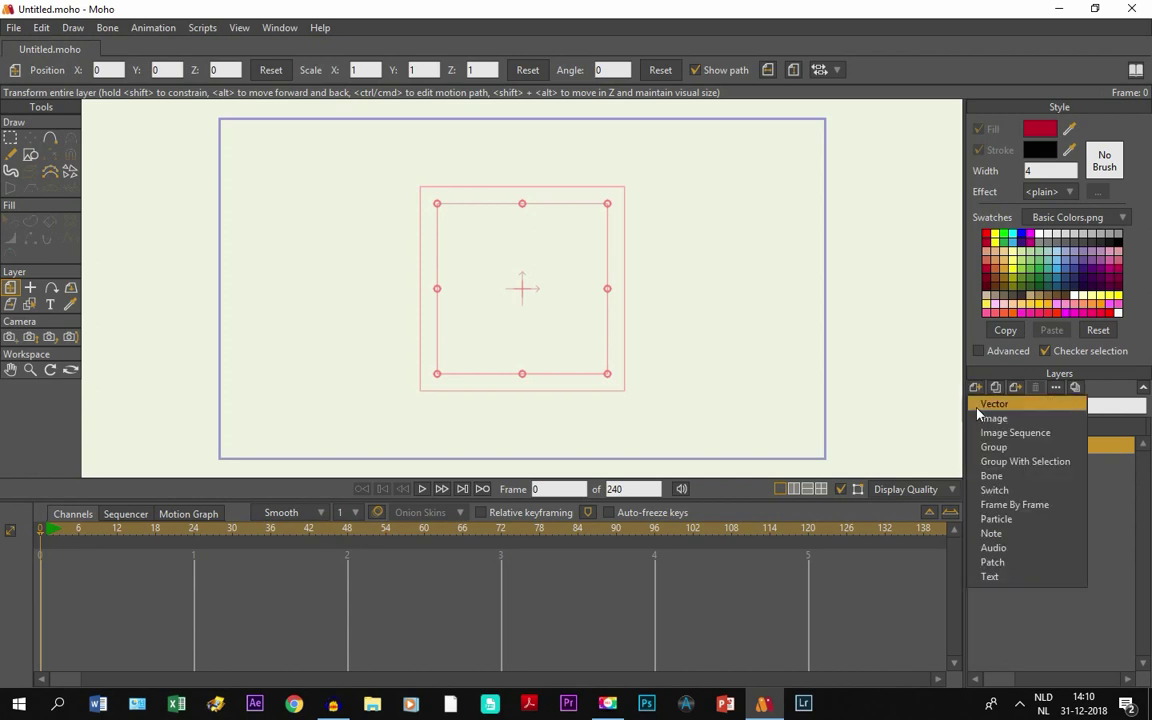
left_click(1004, 506)
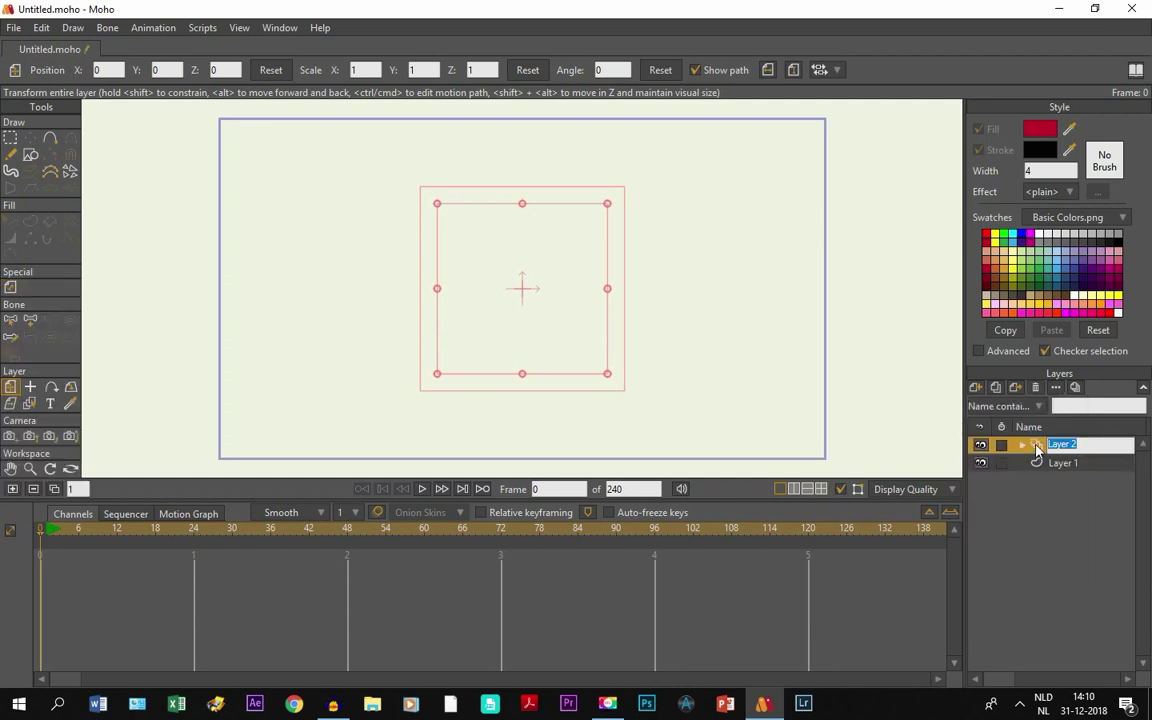
key("Return")
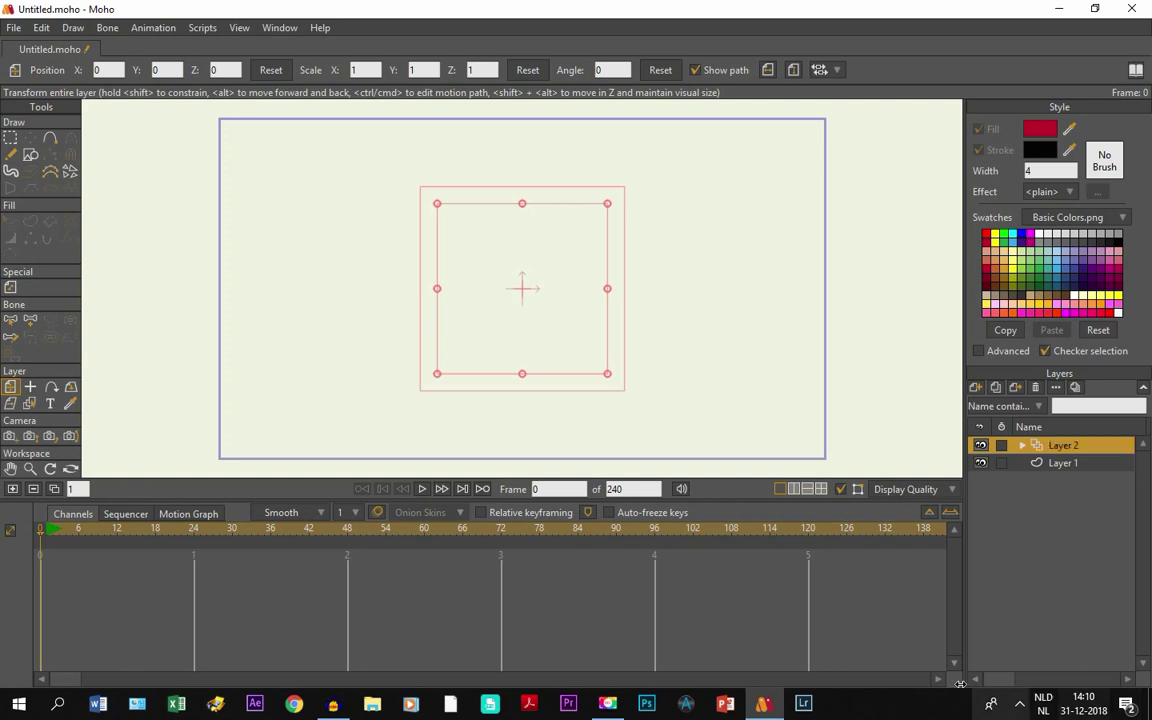
left_click(1022, 446)
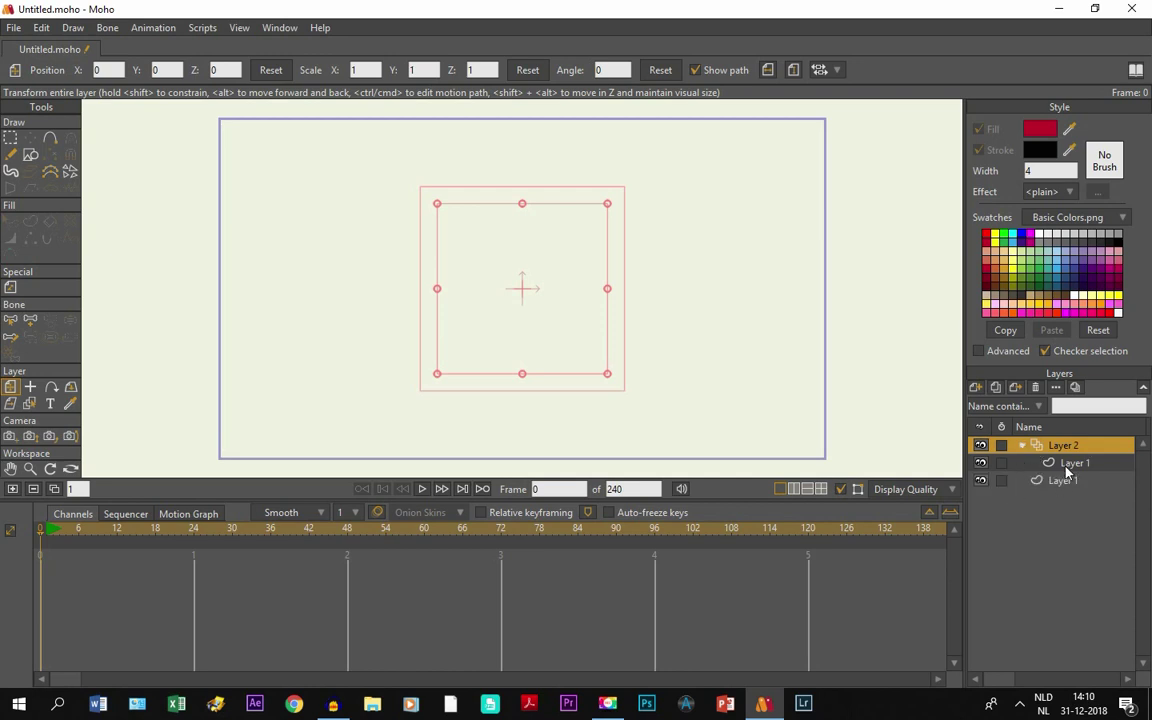
left_click(1068, 465)
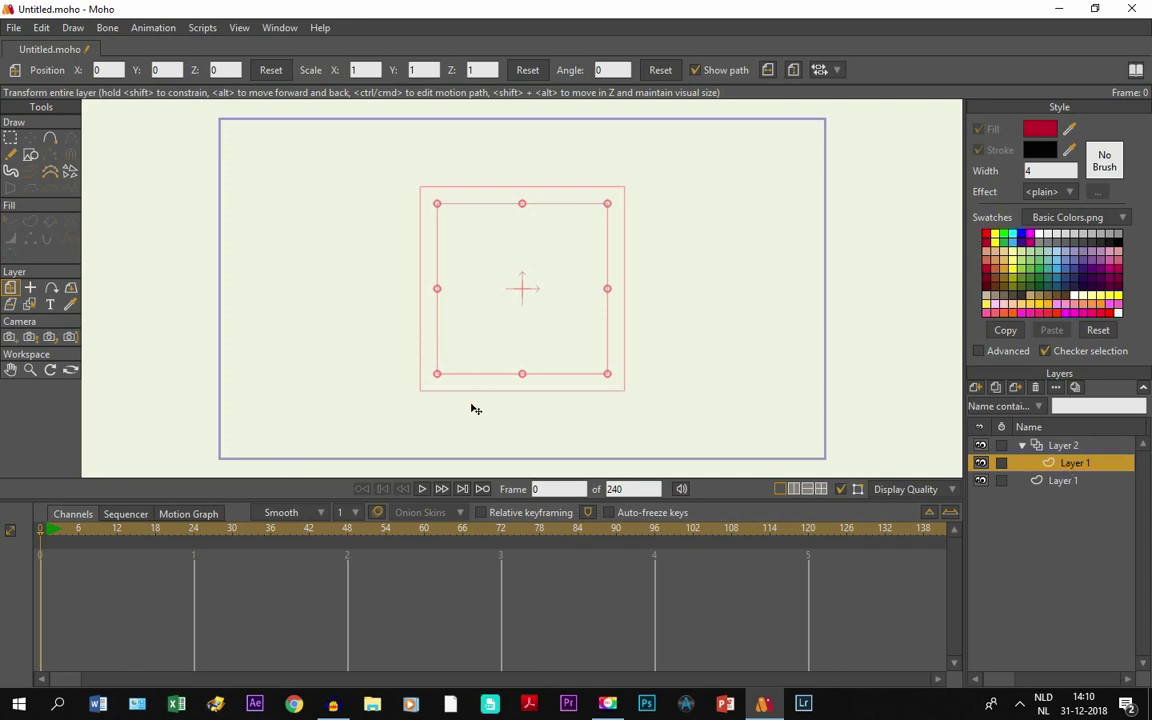
Draw a red filled ball on the canvas with the ellipse Draw Shape tool
left_click(32, 157)
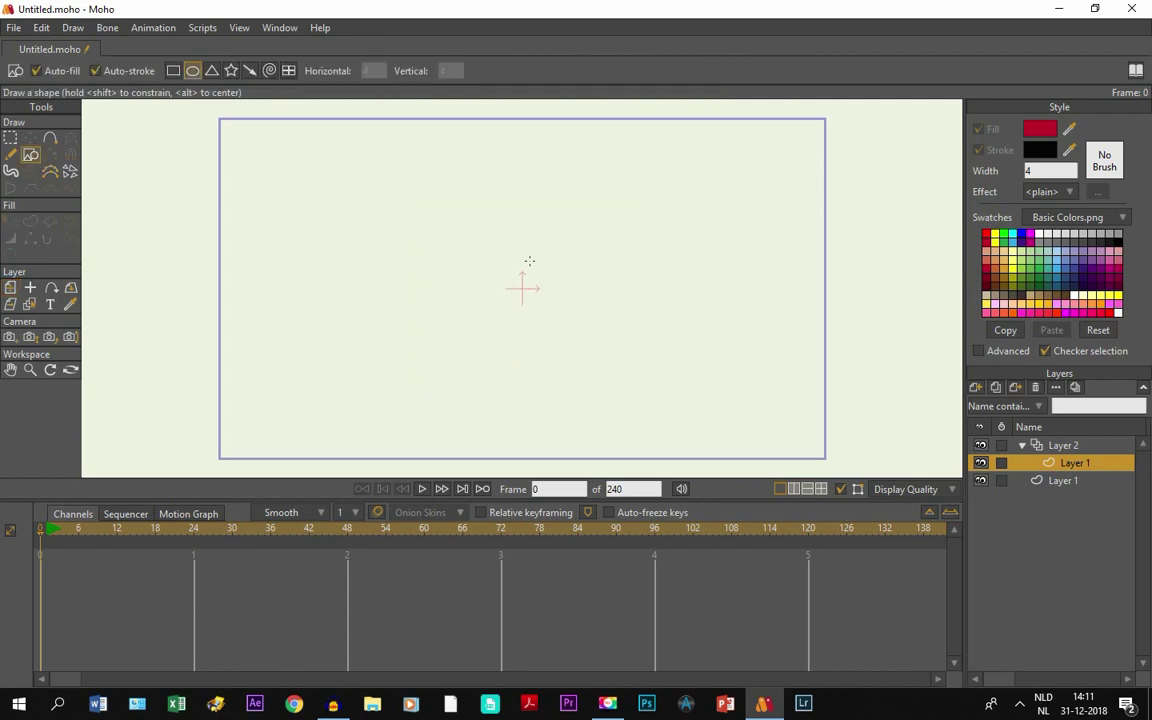
scroll(598, 314, "up", 2)
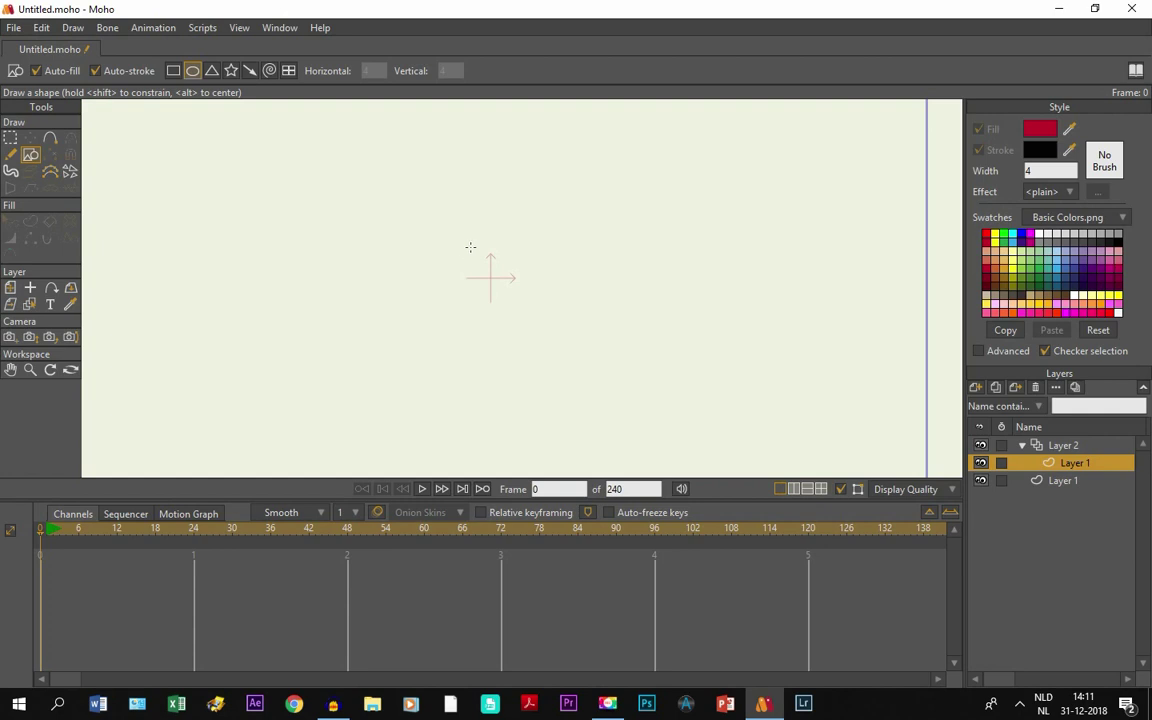
left_click_drag(465, 248, 526, 313)
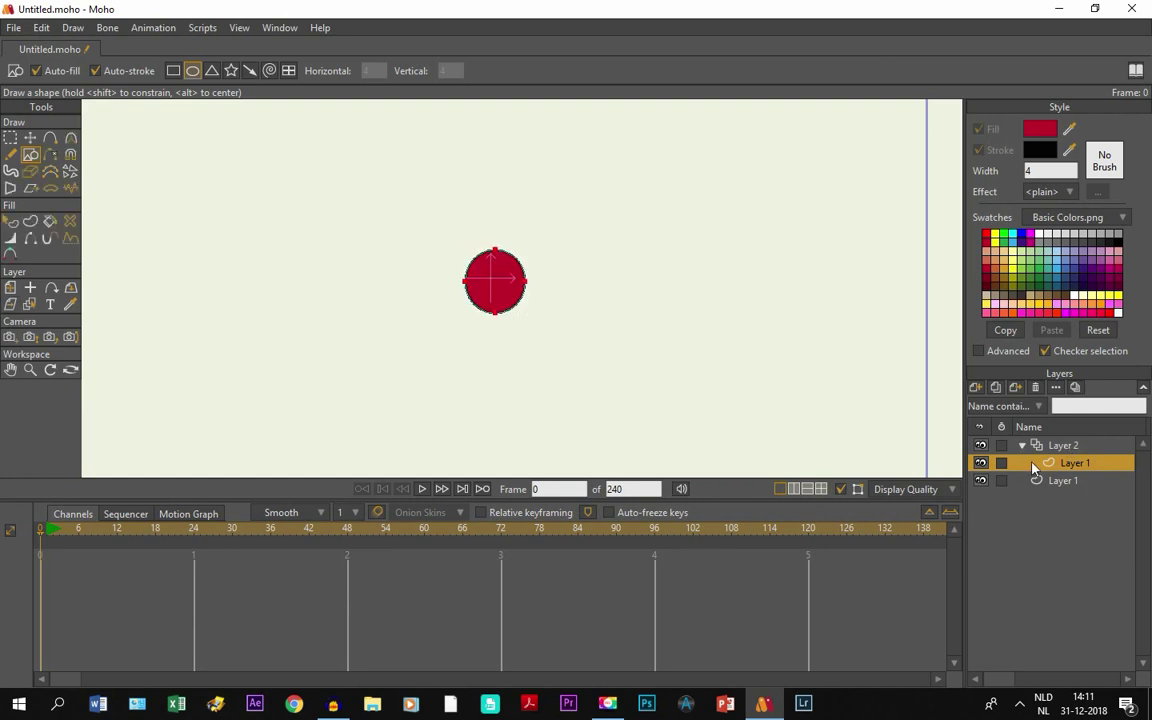
Move frame-by-frame Layer 2 down so the ball sits near the frame's bottom
left_click(1062, 444)
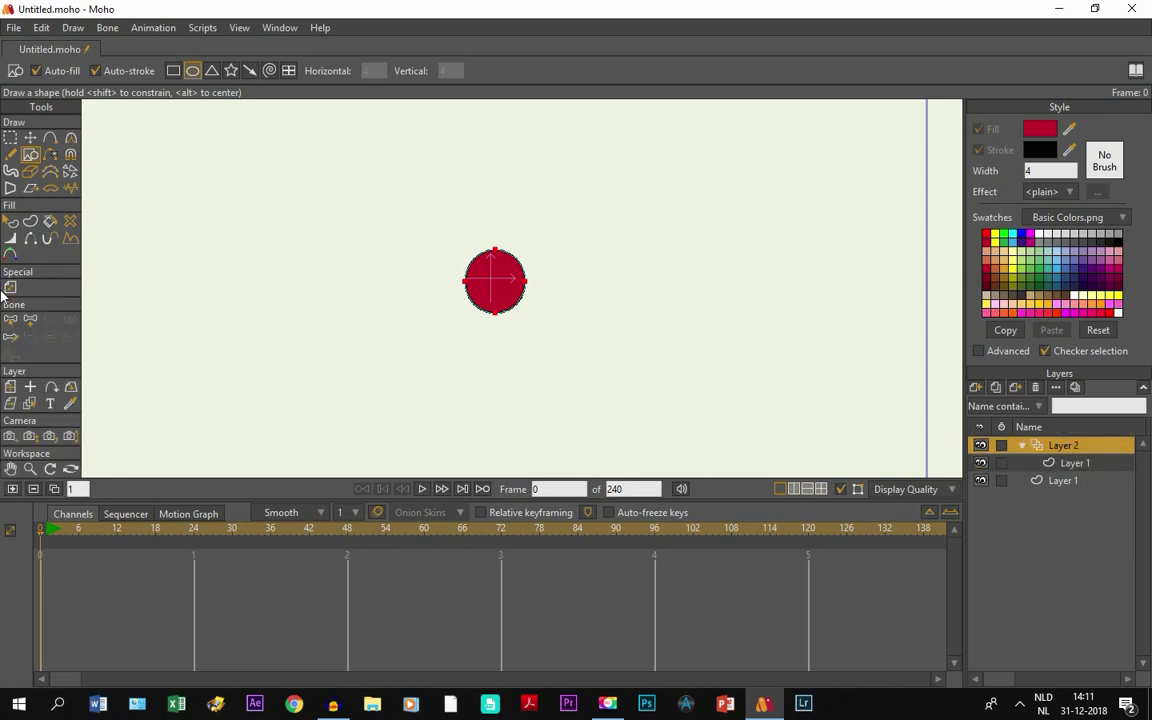
left_click(10, 469)
scroll(590, 408, "down", 3)
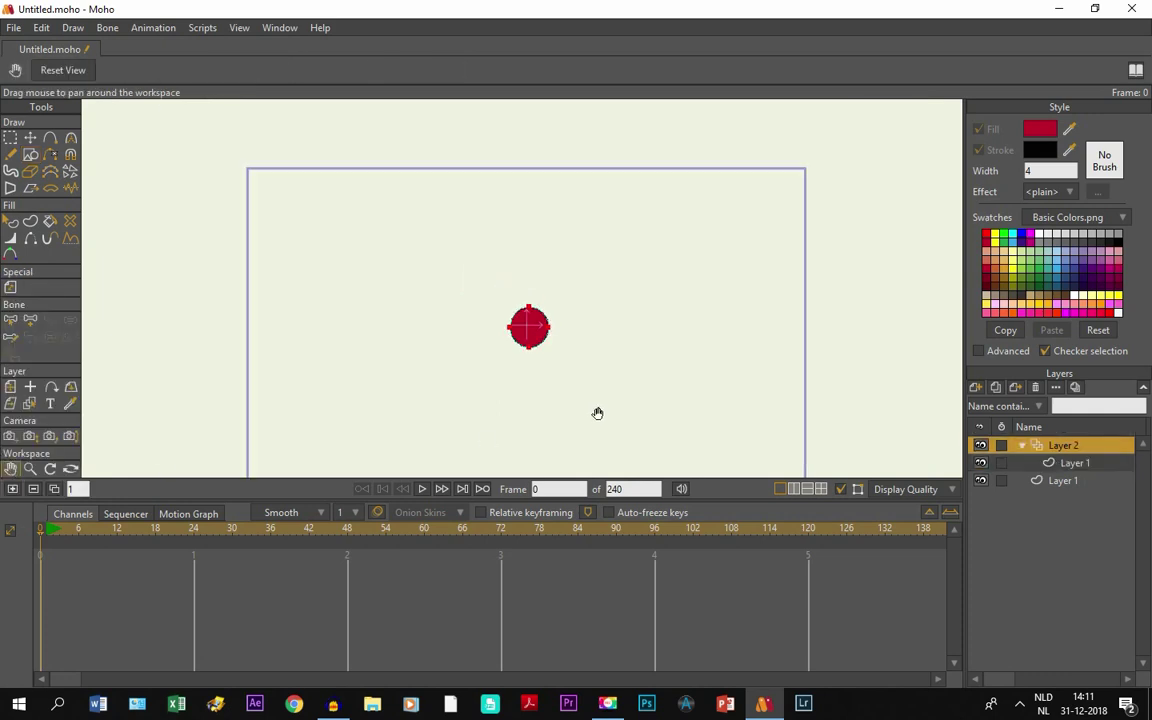
left_click(10, 386)
left_click_drag(521, 270, 526, 366)
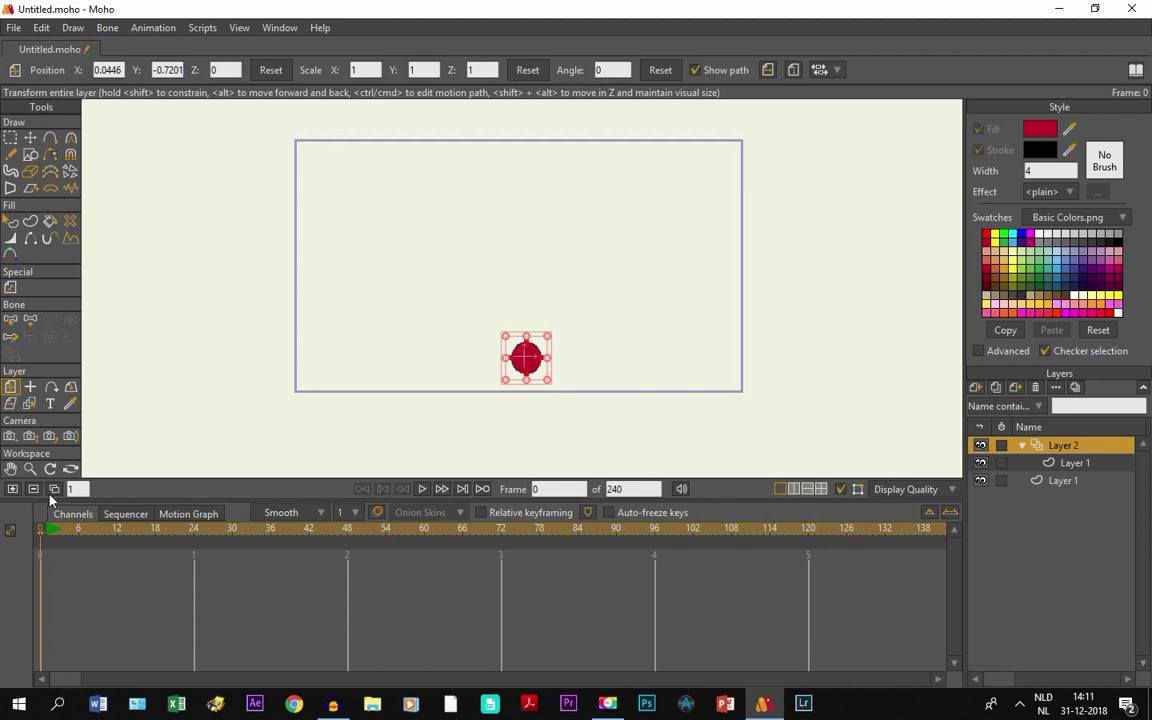
Select the nested Layer 1 and group Layer 2, then move the playhead to frame 1
left_click(1077, 464)
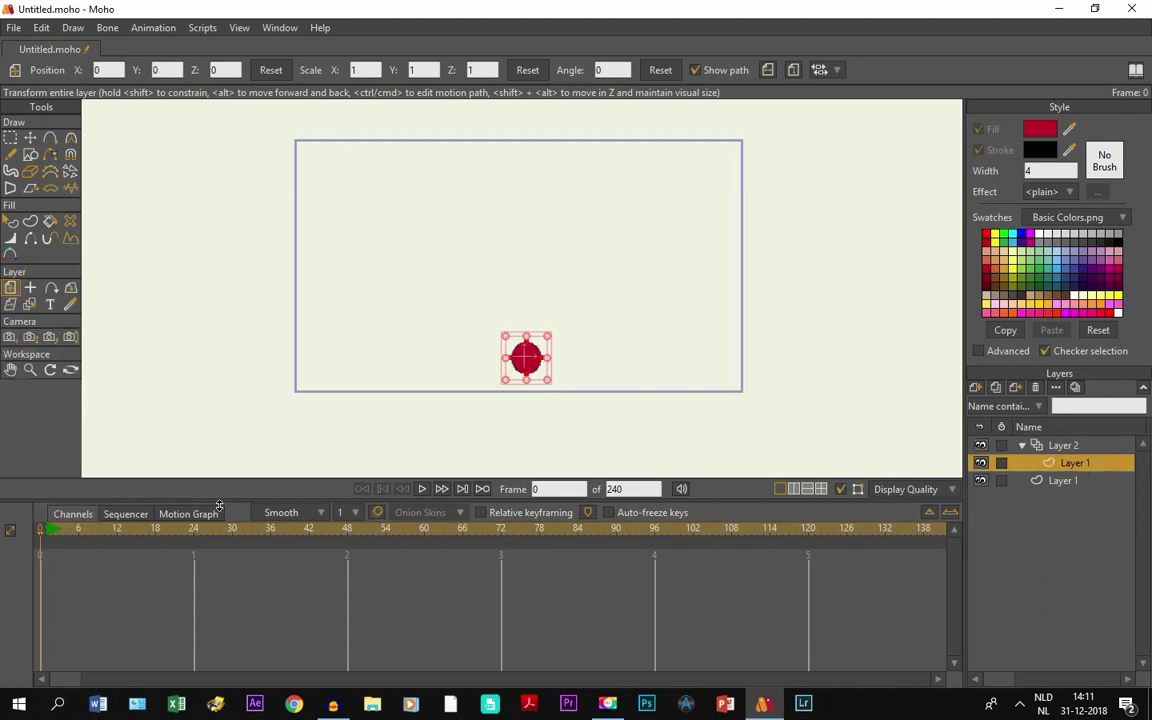
left_click(1078, 446)
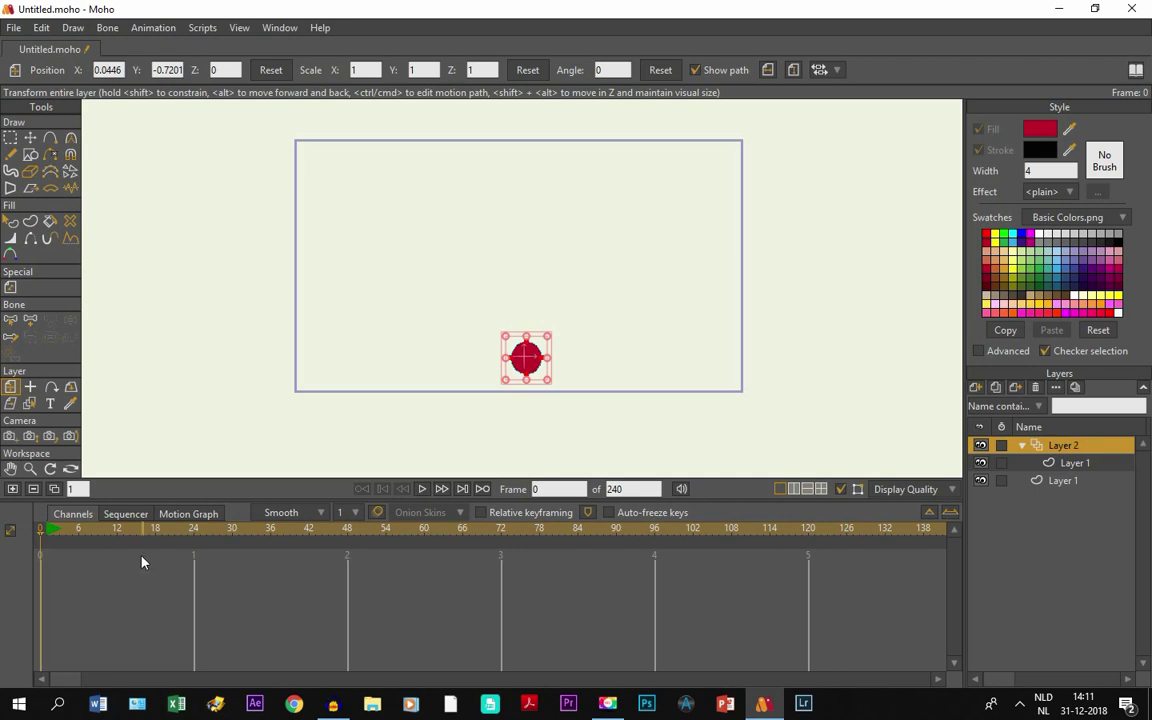
left_click(50, 550)
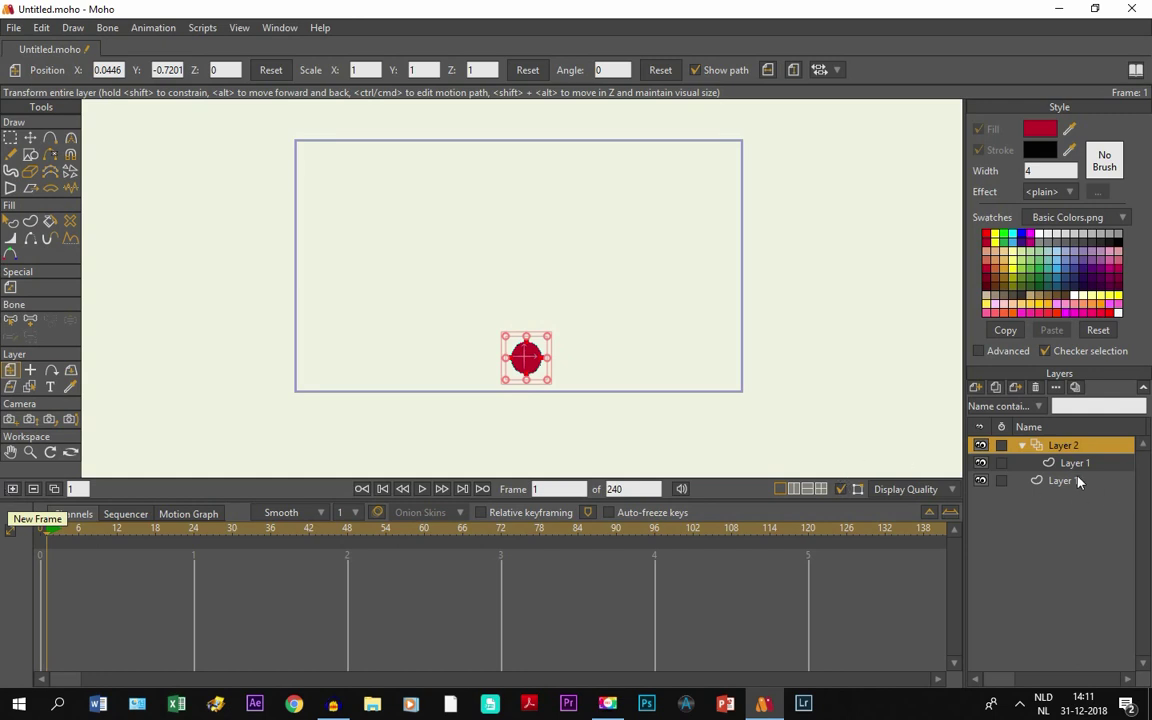
Add an empty Layer 2 frame sub-layer at frame 1 and review the nested sub-layers
left_click(13, 489)
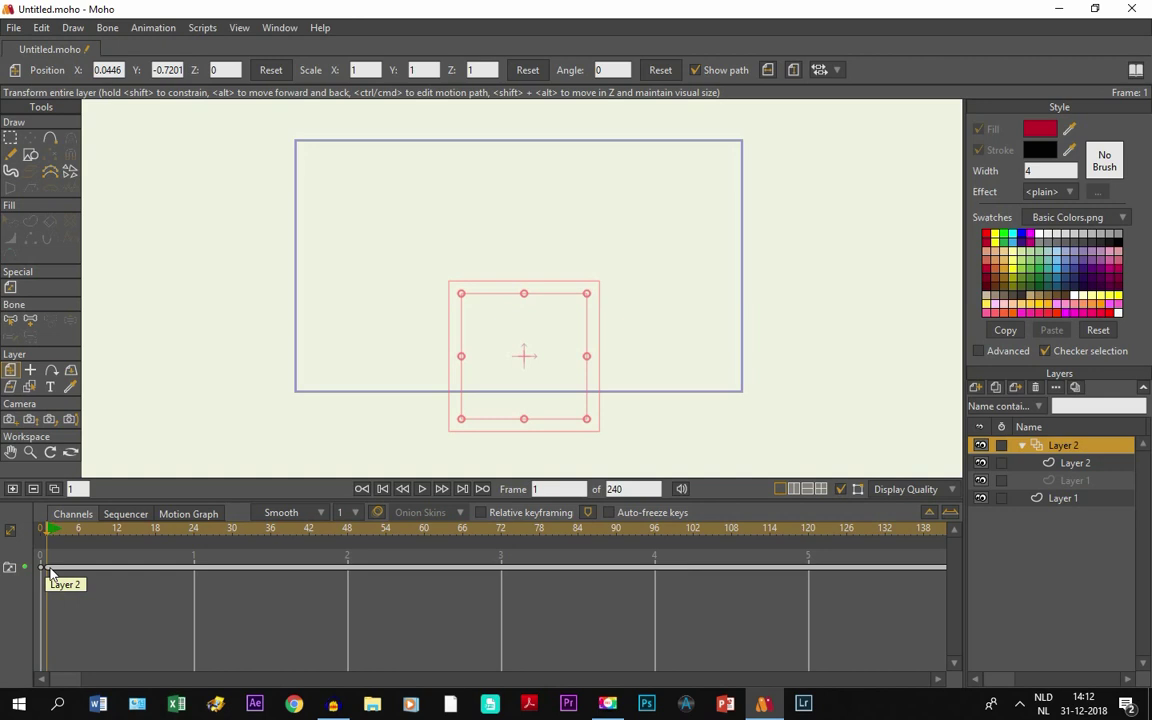
left_click(1063, 465)
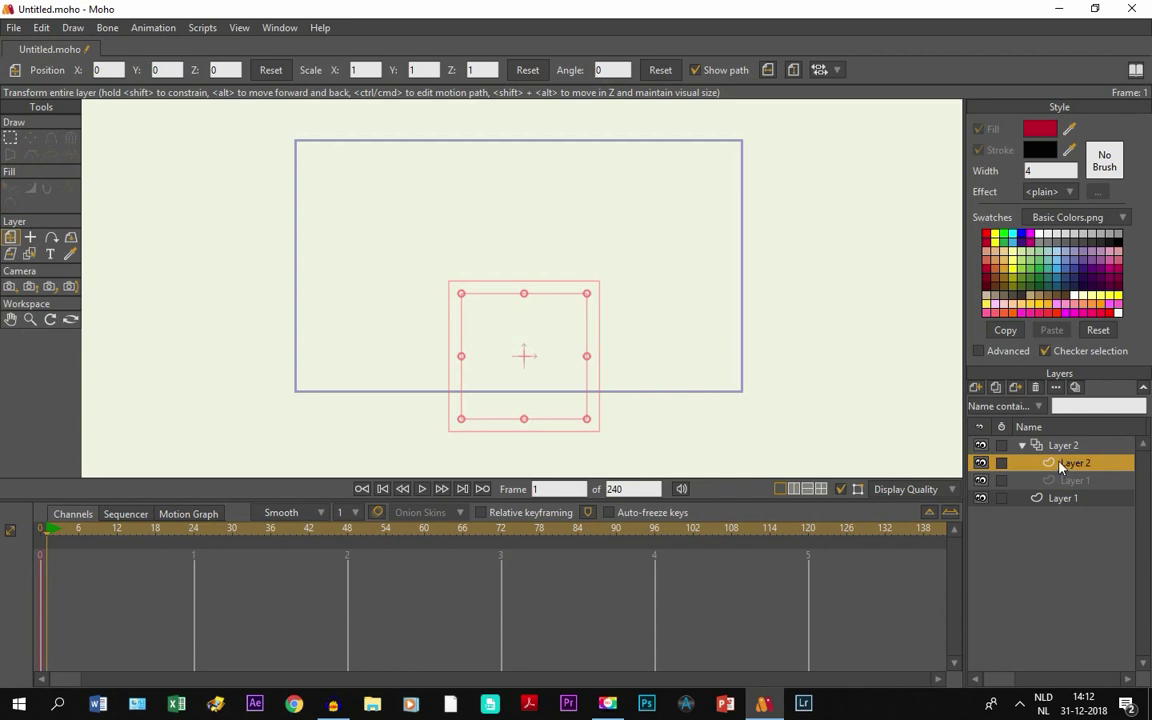
left_click(1065, 484)
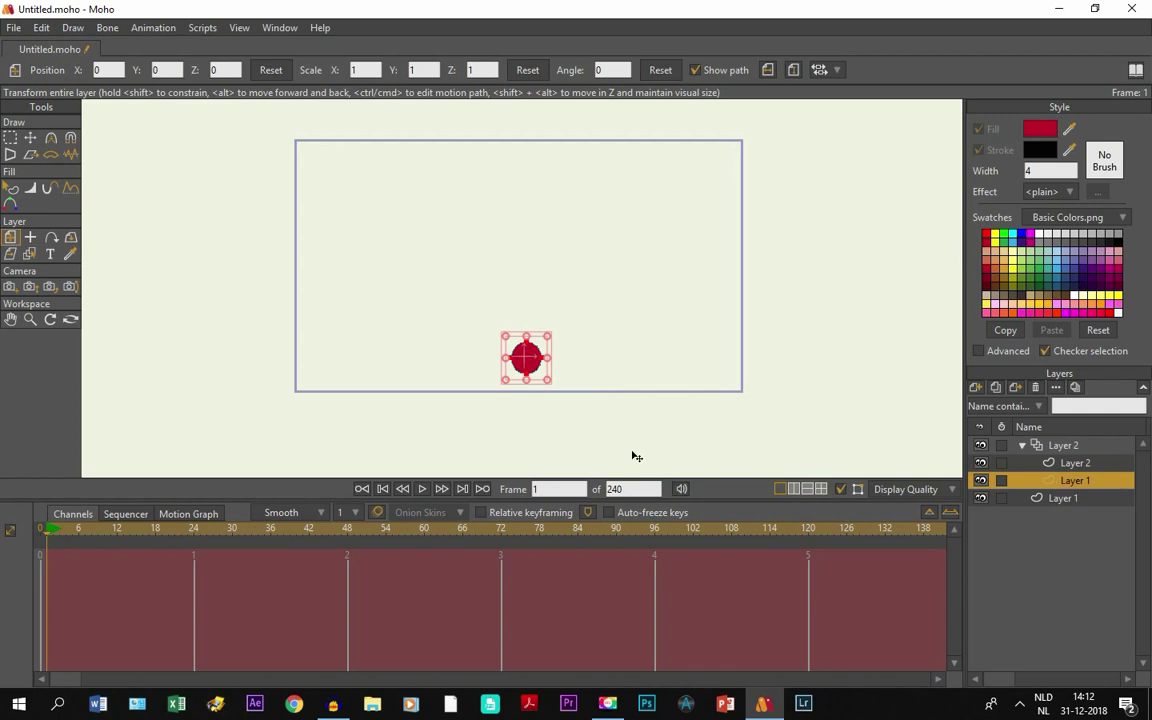
left_click(1055, 445)
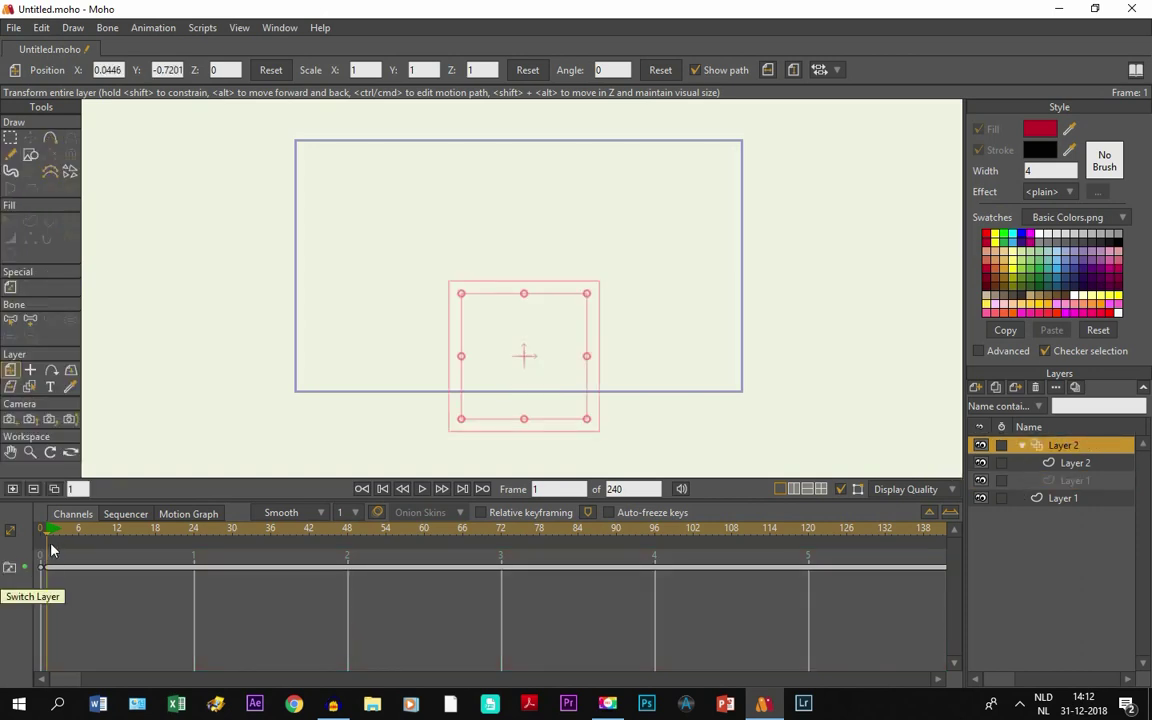
left_click(1040, 465)
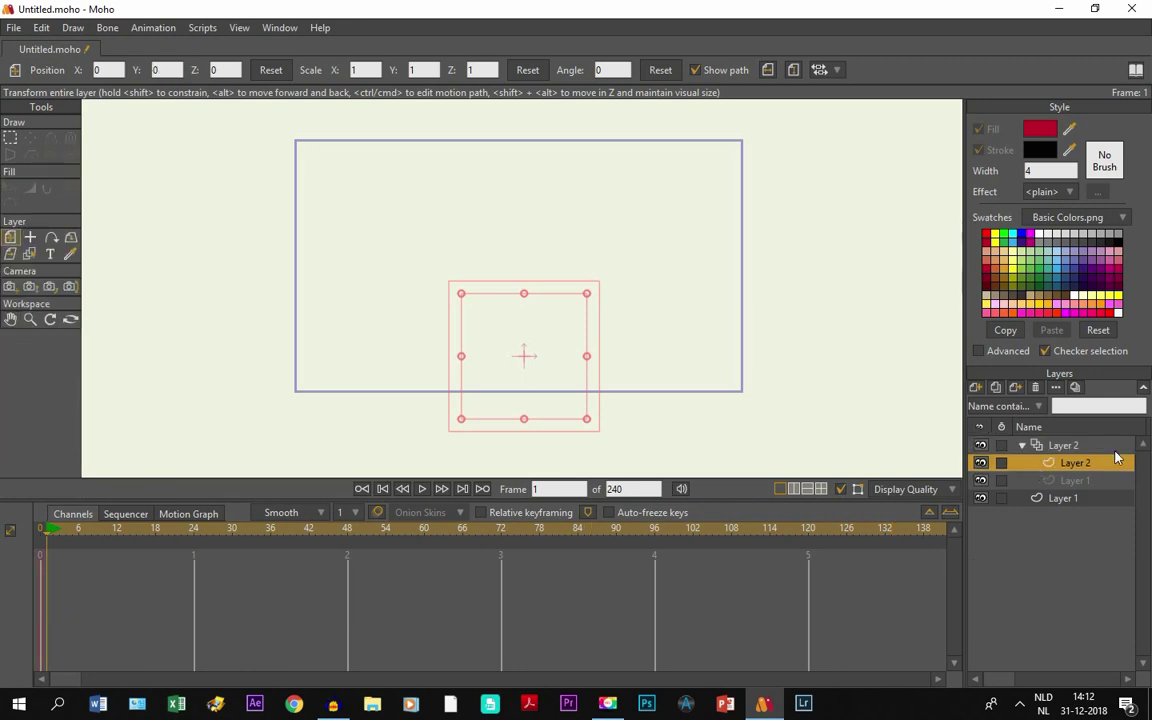
left_click(1078, 453)
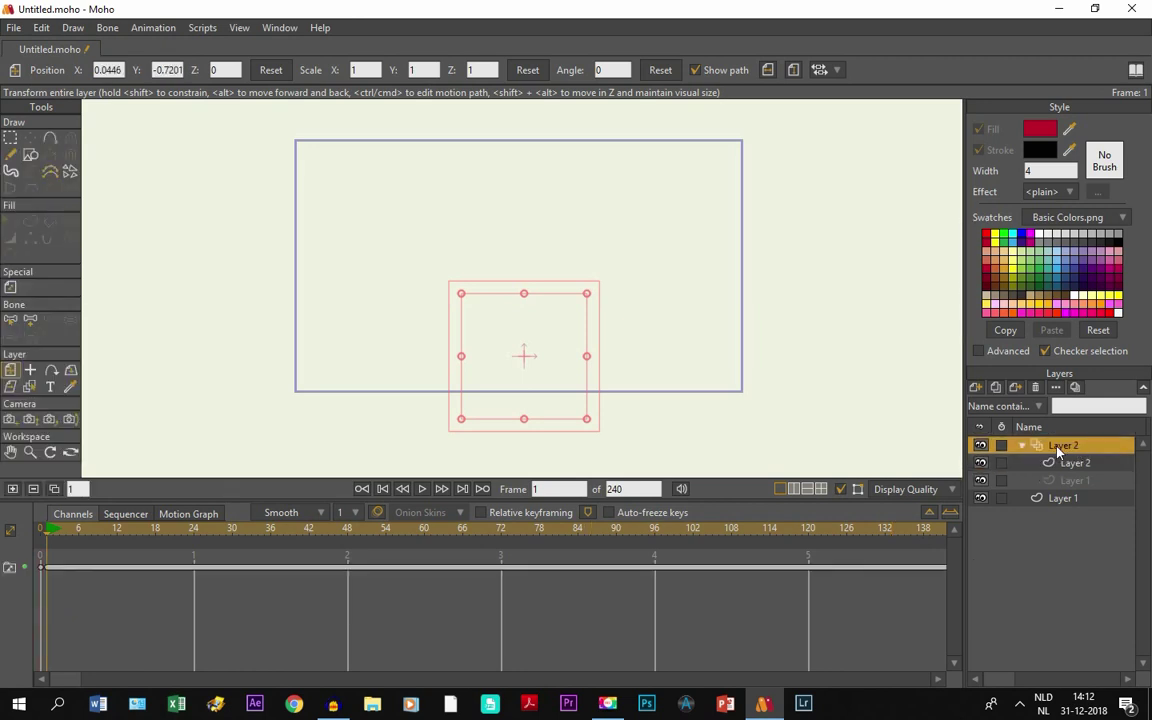
Zoom in and draw a red filled ellipse near mid-frame in the Layer 2 sub-layer
left_click(31, 157)
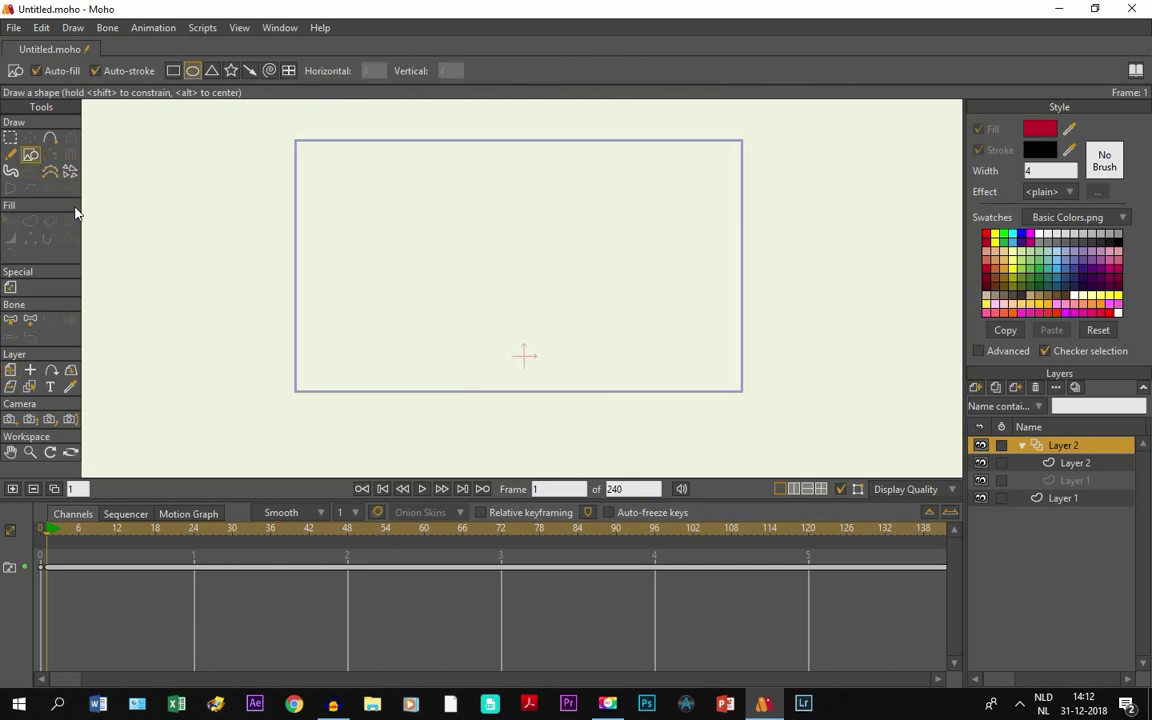
scroll(564, 370, "up", 1)
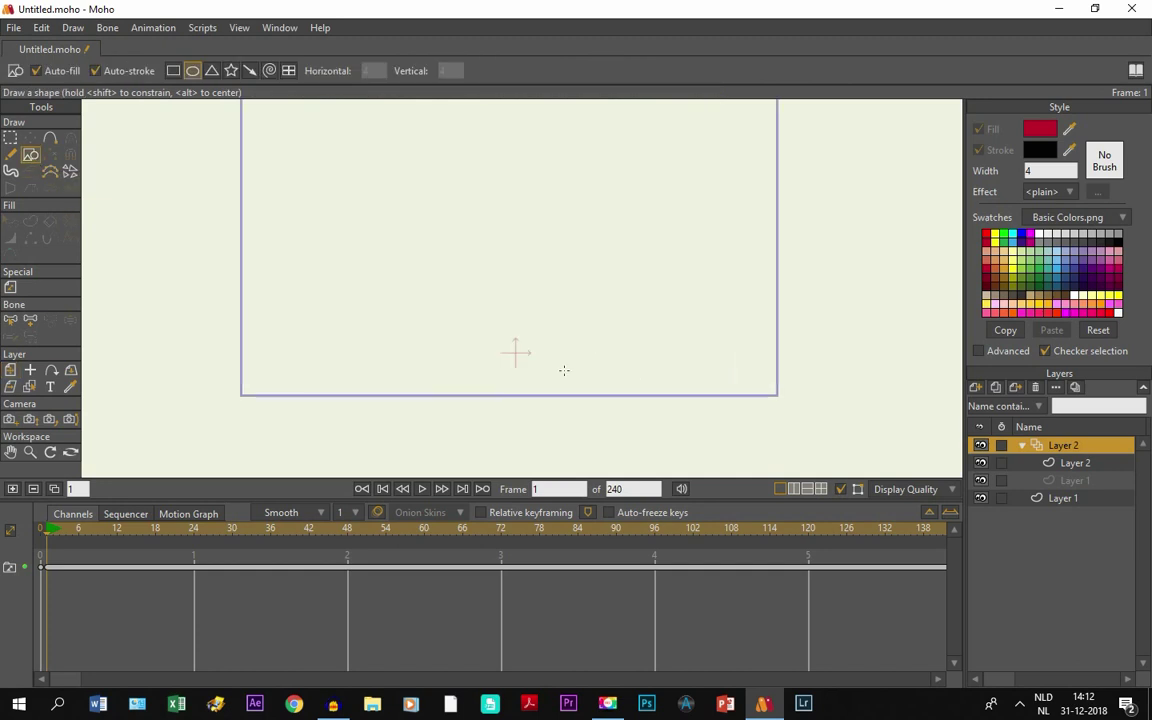
scroll(564, 370, "up", 1)
scroll(498, 341, "up", 1)
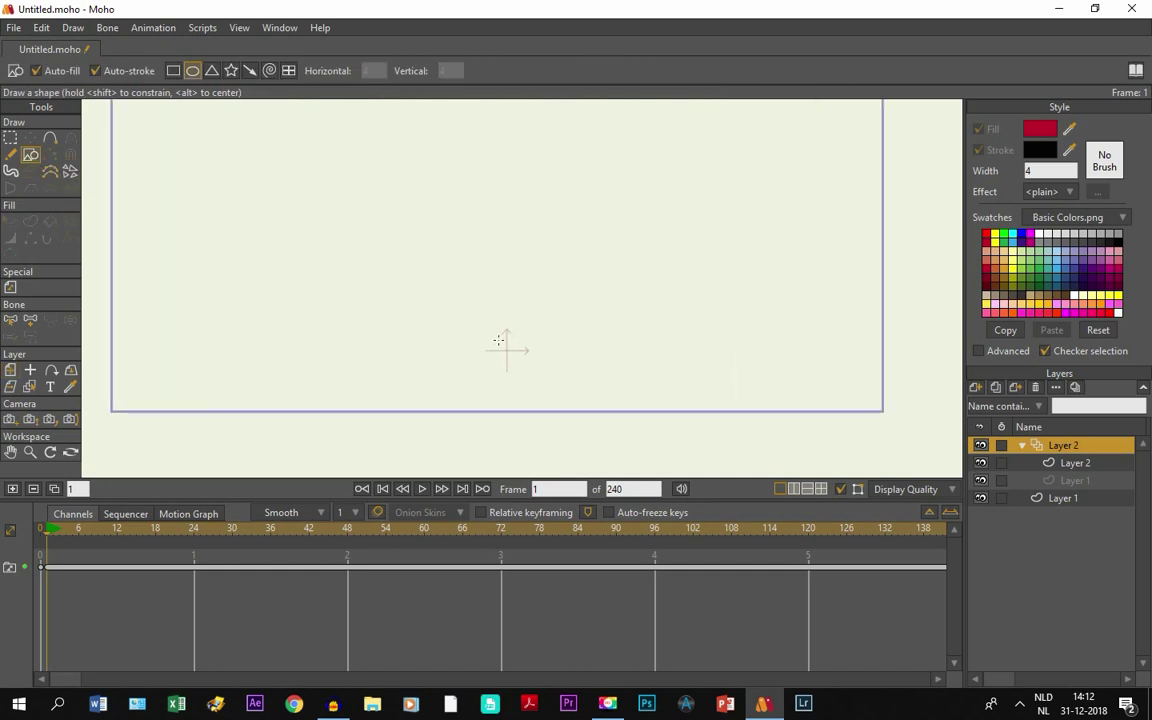
scroll(505, 344, "up", 1)
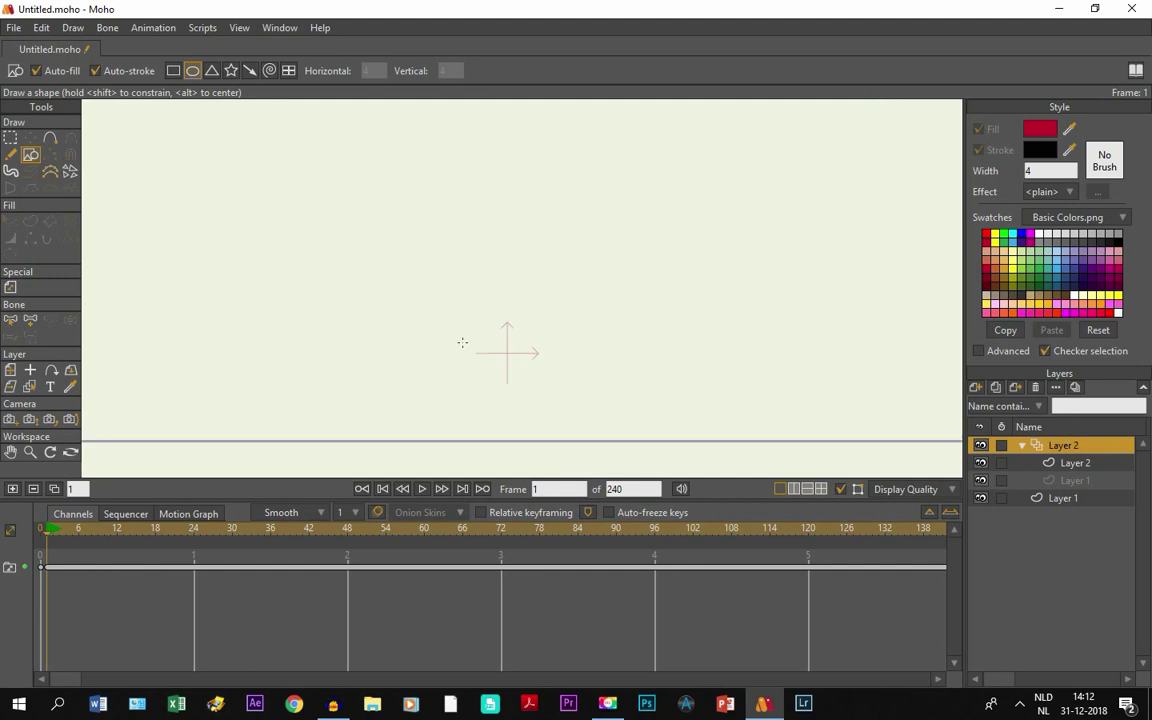
scroll(547, 355, "up", 2)
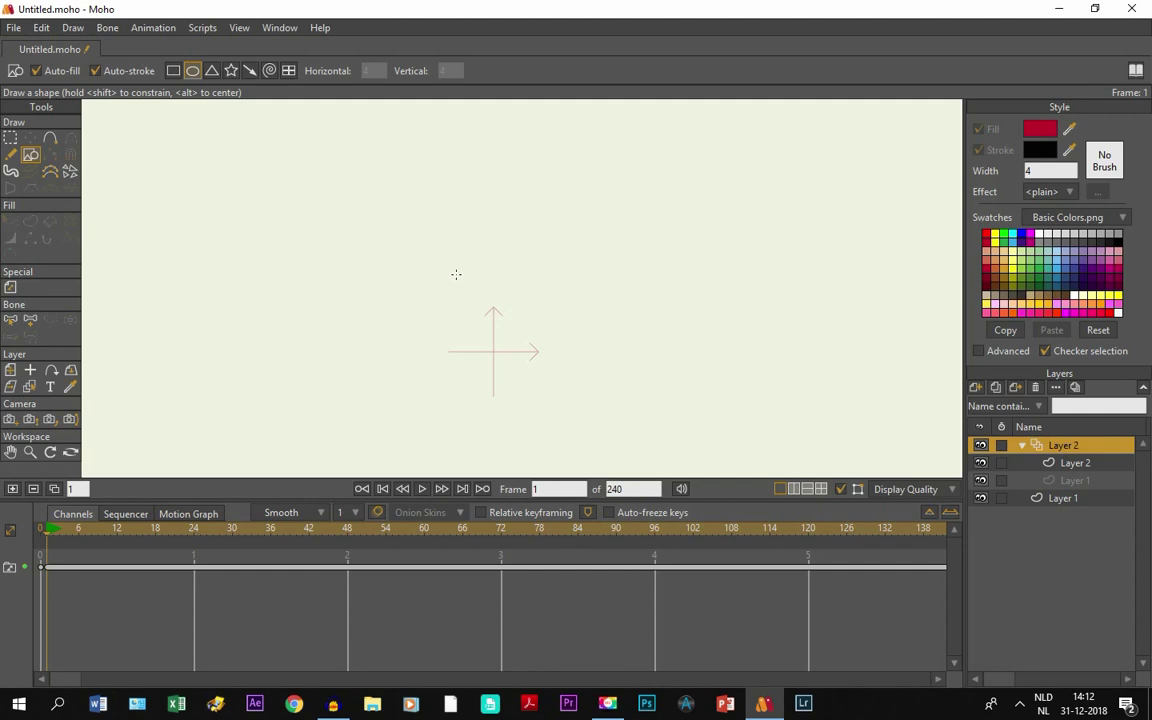
mouse_move(456, 274)
left_mouse_down()
mouse_move(509, 345)
mouse_move(555, 363)
left_mouse_up()
Adjust the ellipse's points with Transform Points until it forms a round circle
left_click(30, 137)
left_click_drag(506, 329, 492, 326)
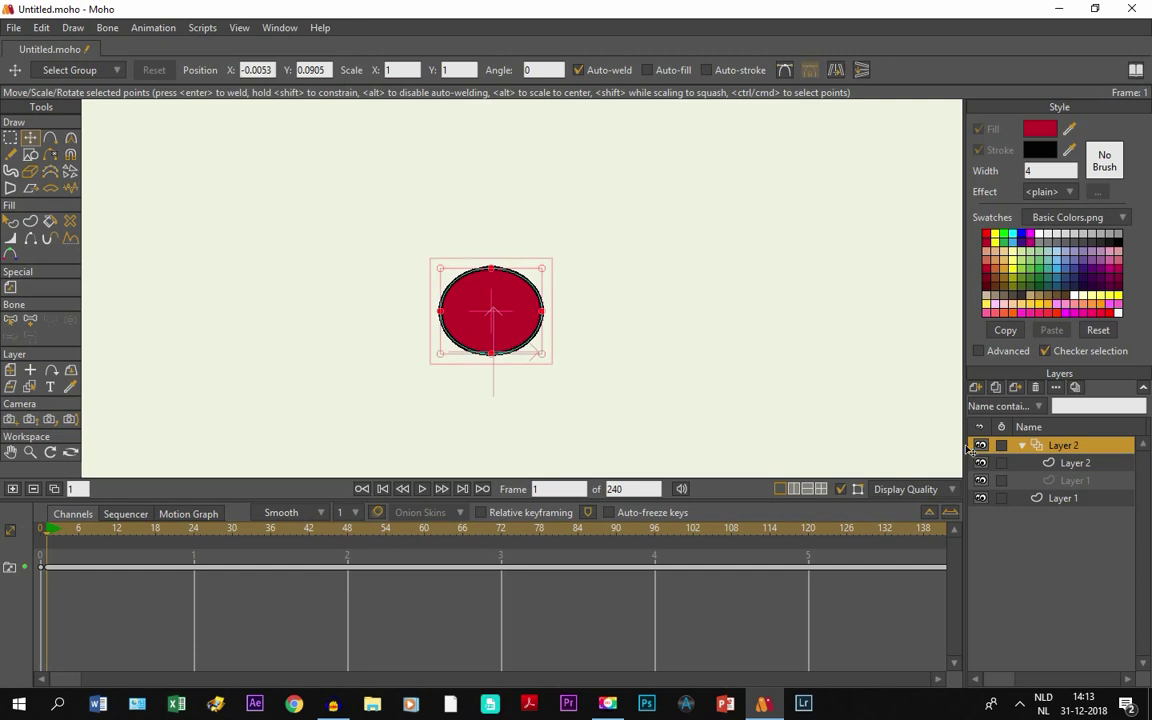
left_click(1063, 466)
left_click(1064, 478)
left_click(1058, 448)
left_click(1066, 463)
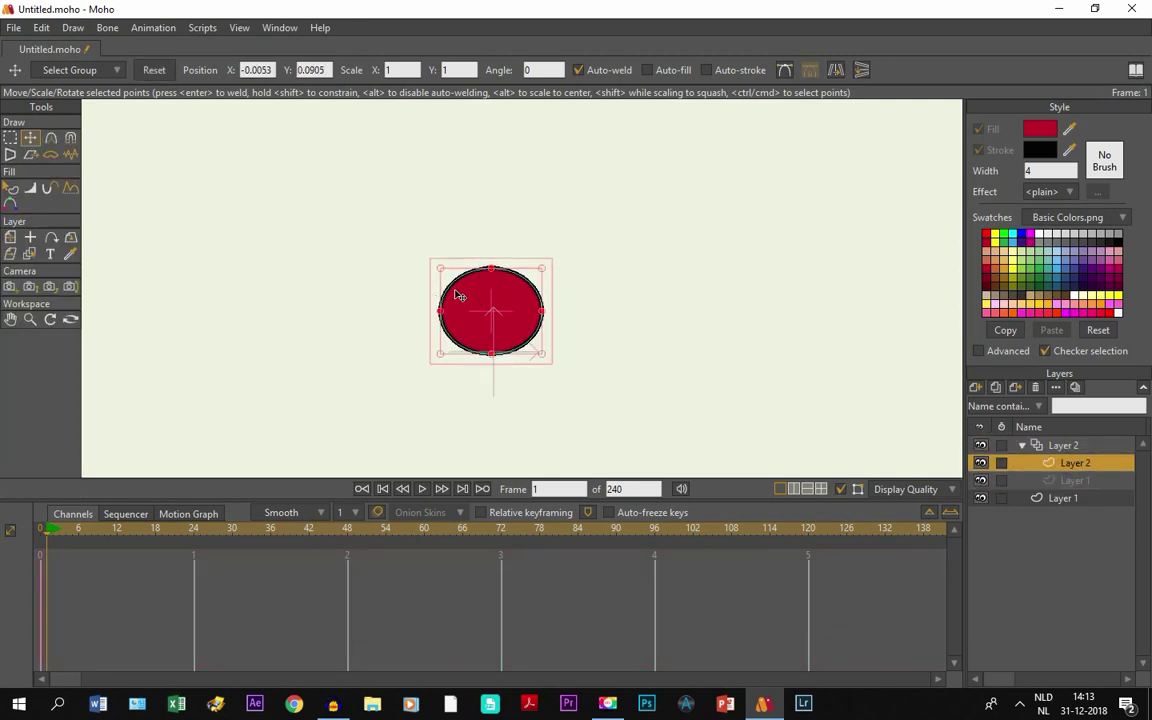
left_click_drag(473, 304, 490, 311)
left_click(1088, 479)
left_click(1083, 463)
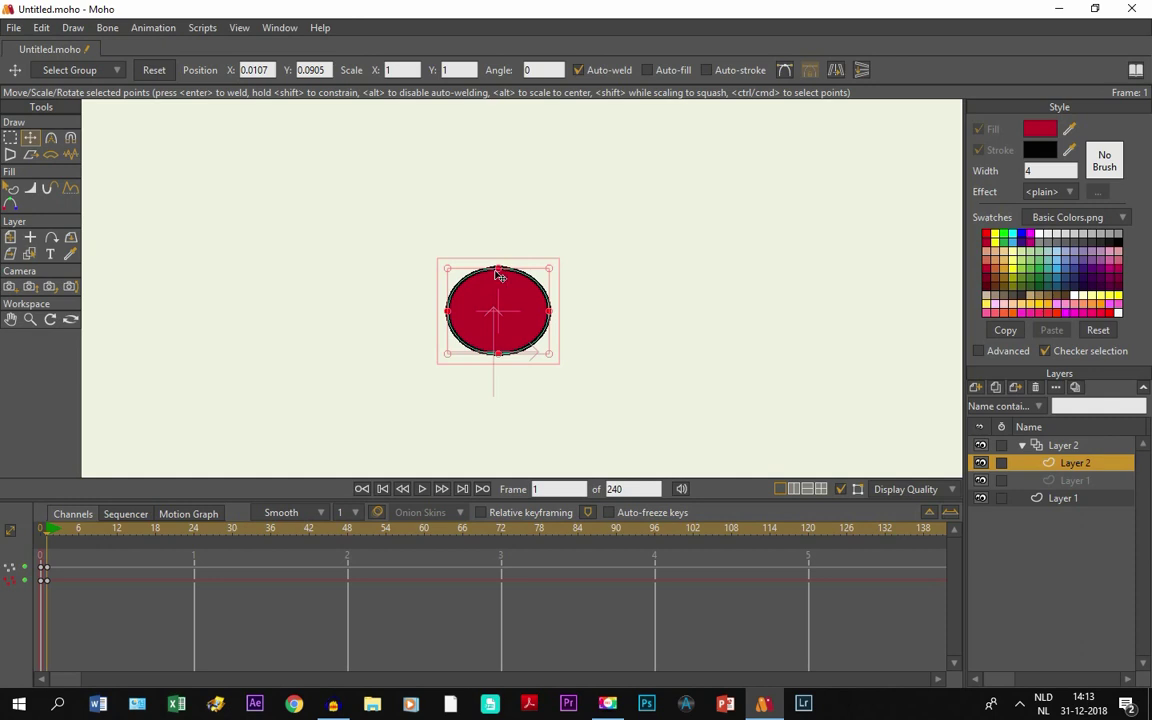
left_click_drag(499, 270, 499, 253)
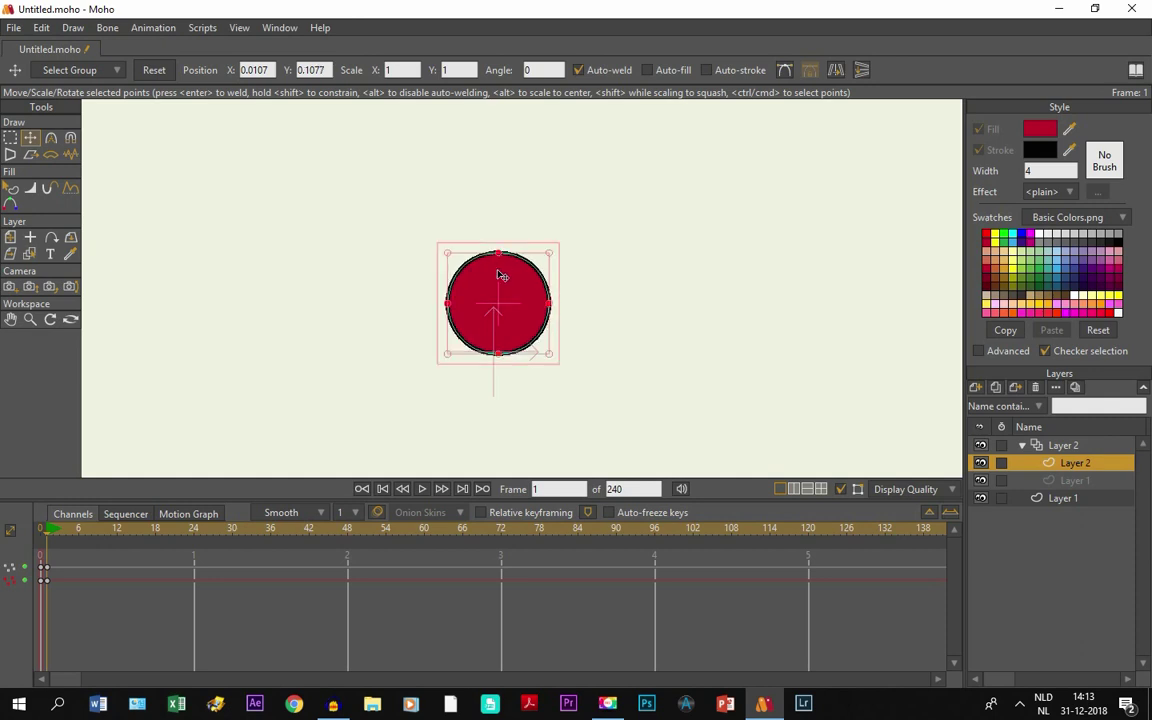
left_click(1066, 446)
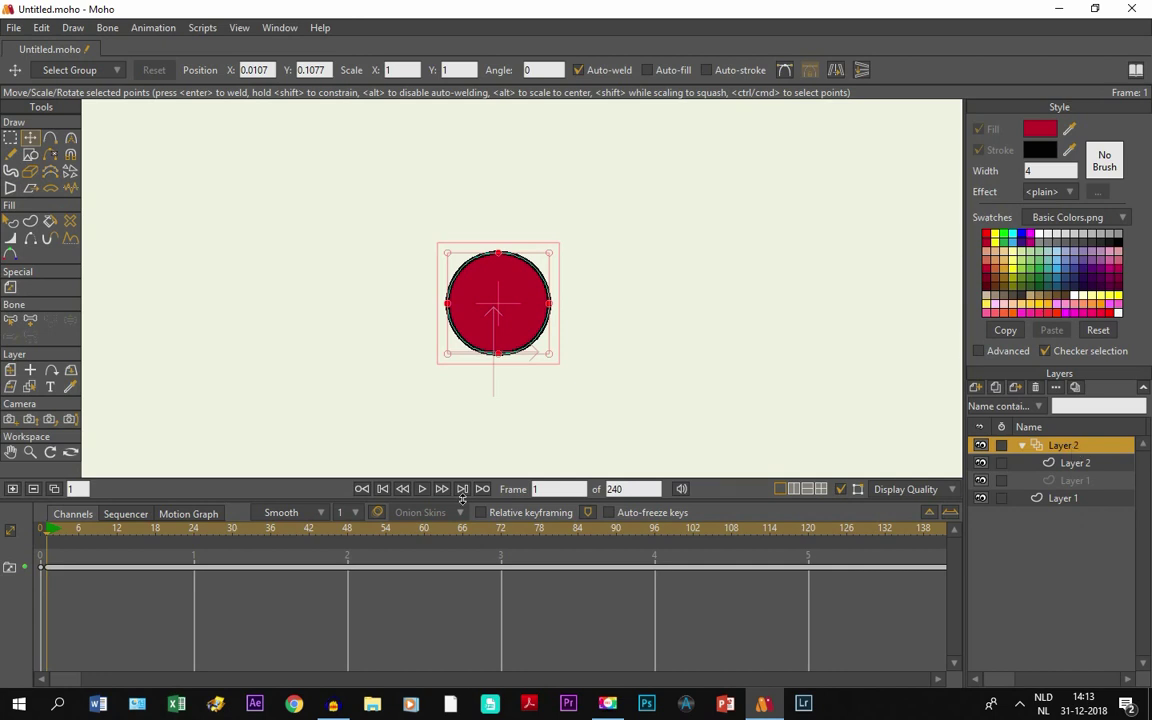
key("ctrl+Left")
key("ctrl+Right")
key("ctrl+Left")
key("ctrl+Right")
left_click(10, 452)
left_click_drag(329, 371, 282, 391)
key("ctrl+Right")
key("ctrl+Right")
key("ctrl+Right")
key("ctrl+Right")
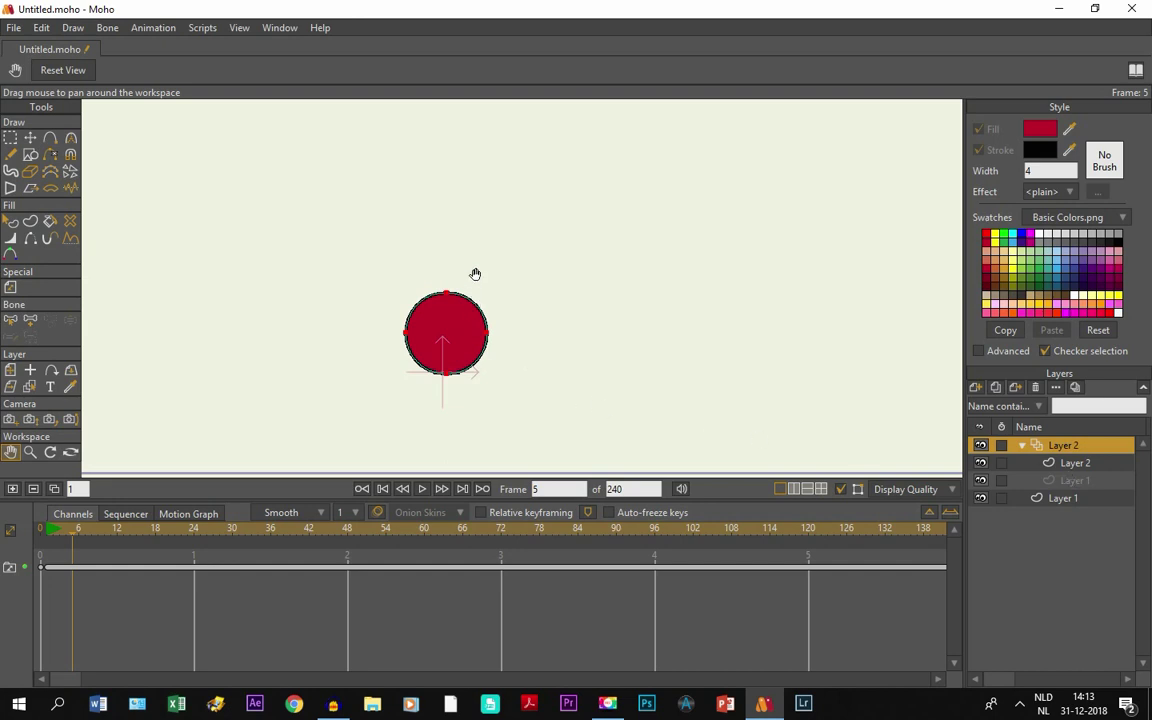
left_click_drag(476, 157, 476, 199)
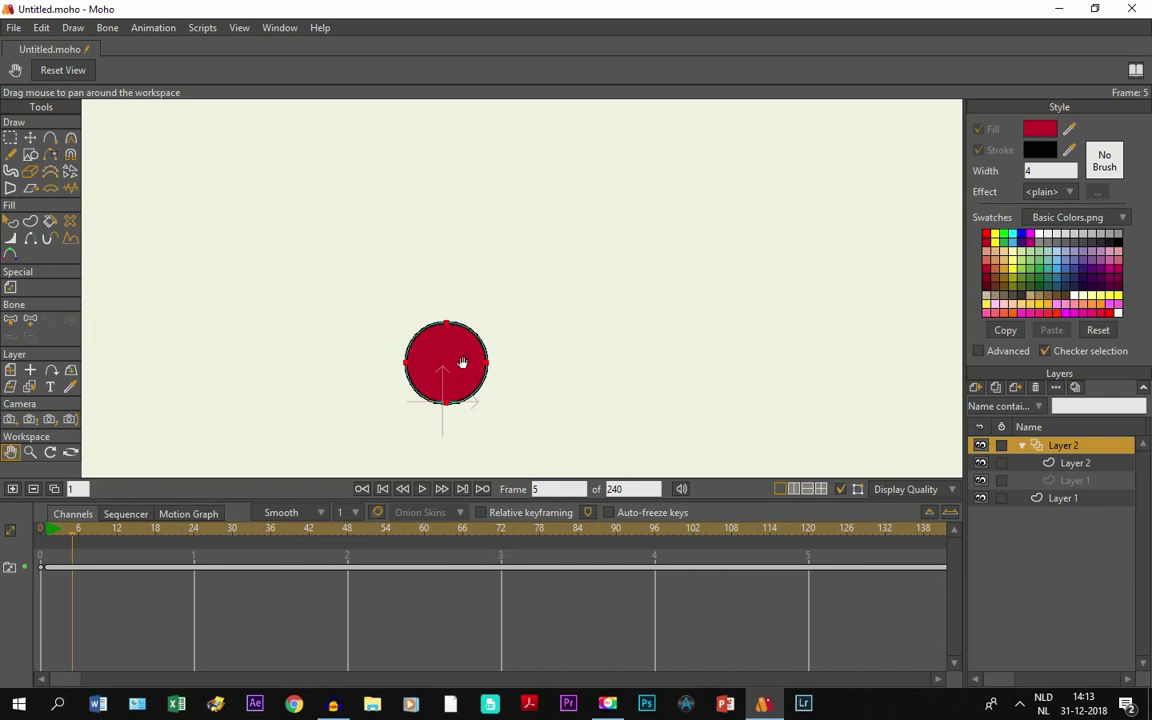
left_click(48, 531)
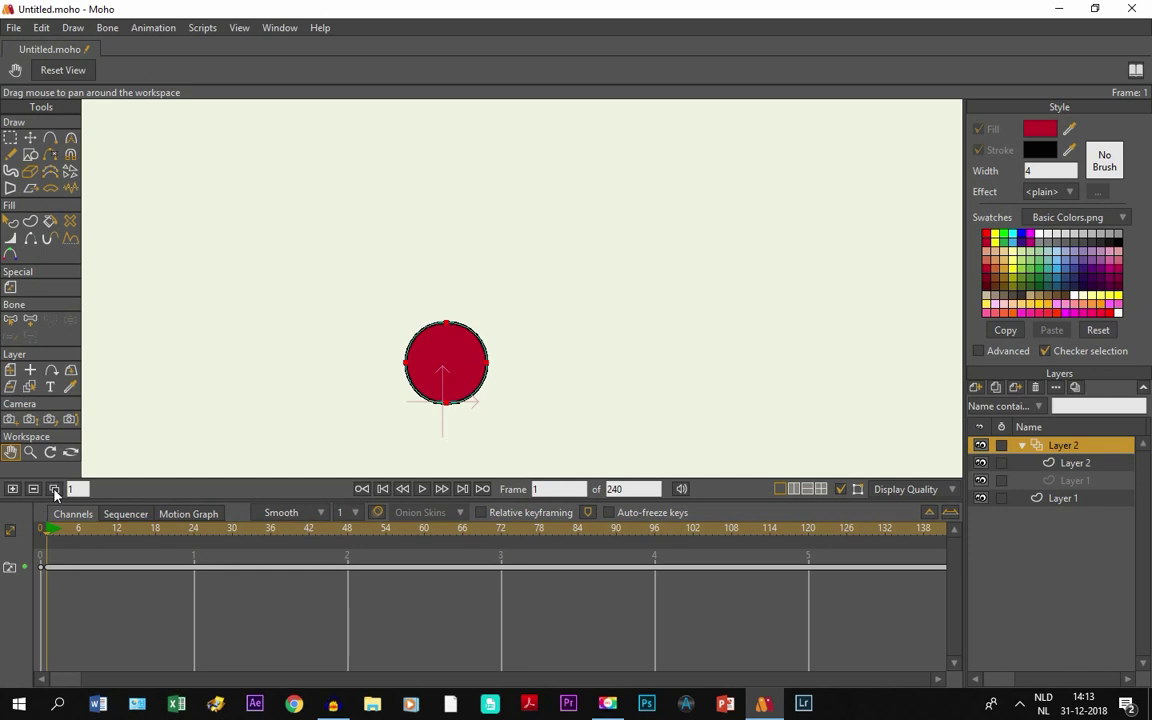
At frame 2, duplicate the frame into a new Layer 3 sub-layer and select it
left_click(55, 490)
left_click(55, 490)
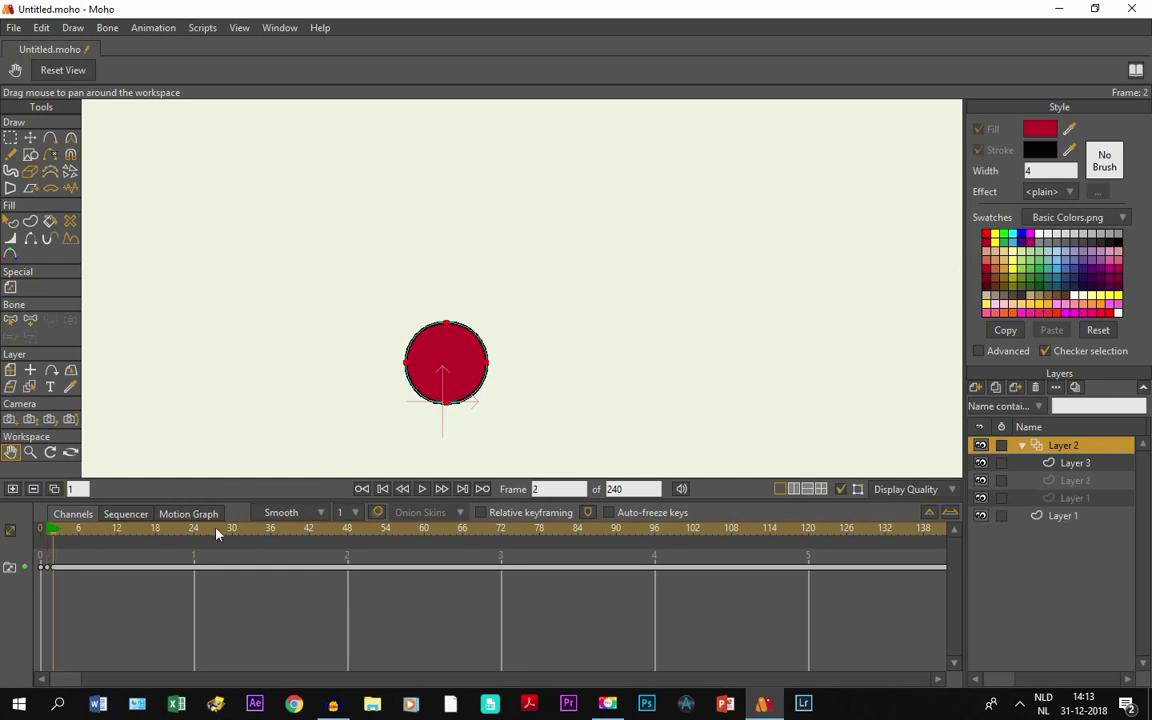
left_click(1075, 463)
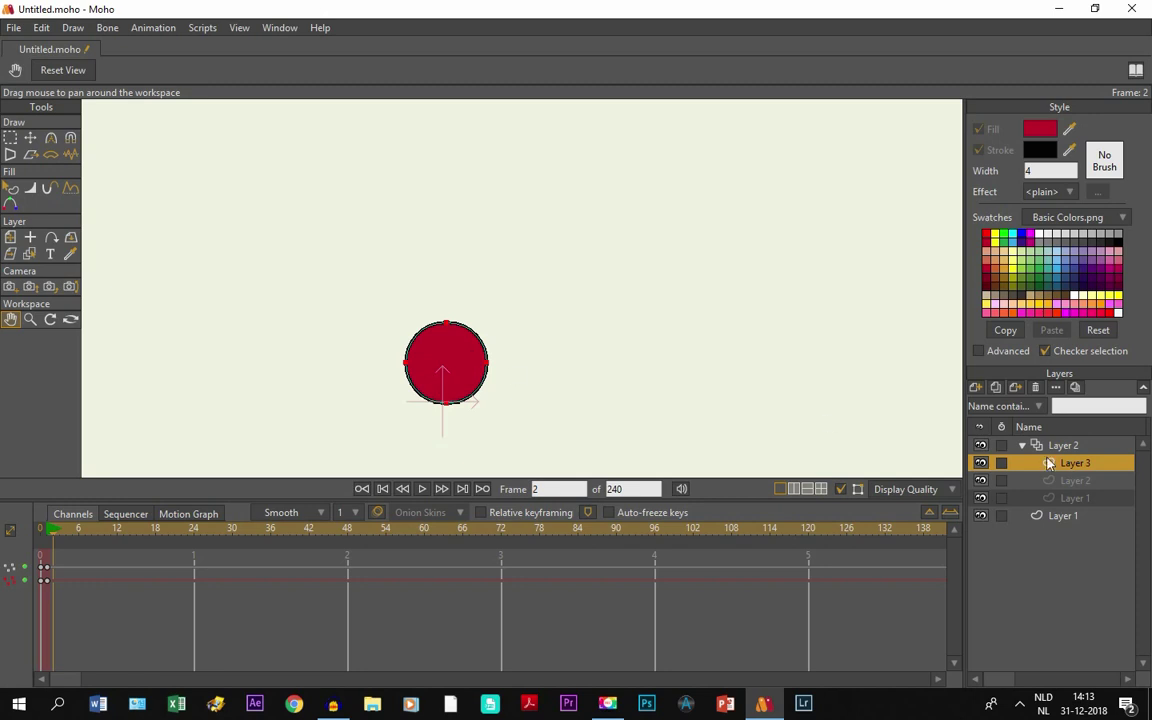
left_click(1066, 483)
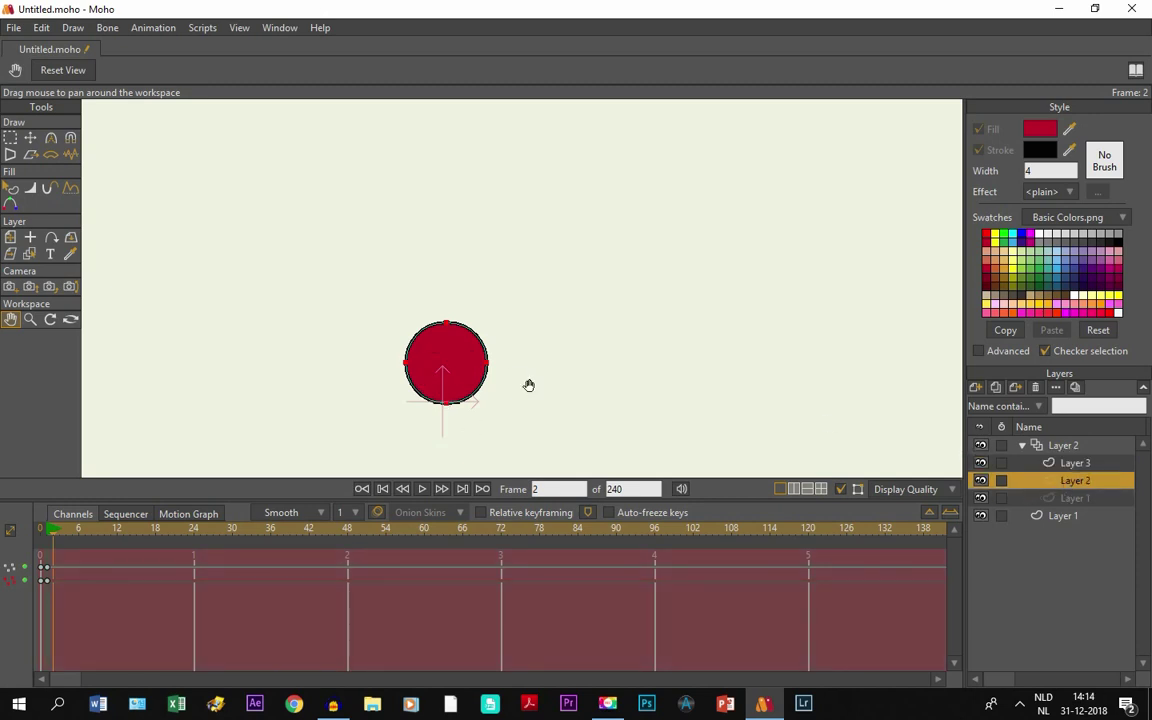
left_click(1086, 465)
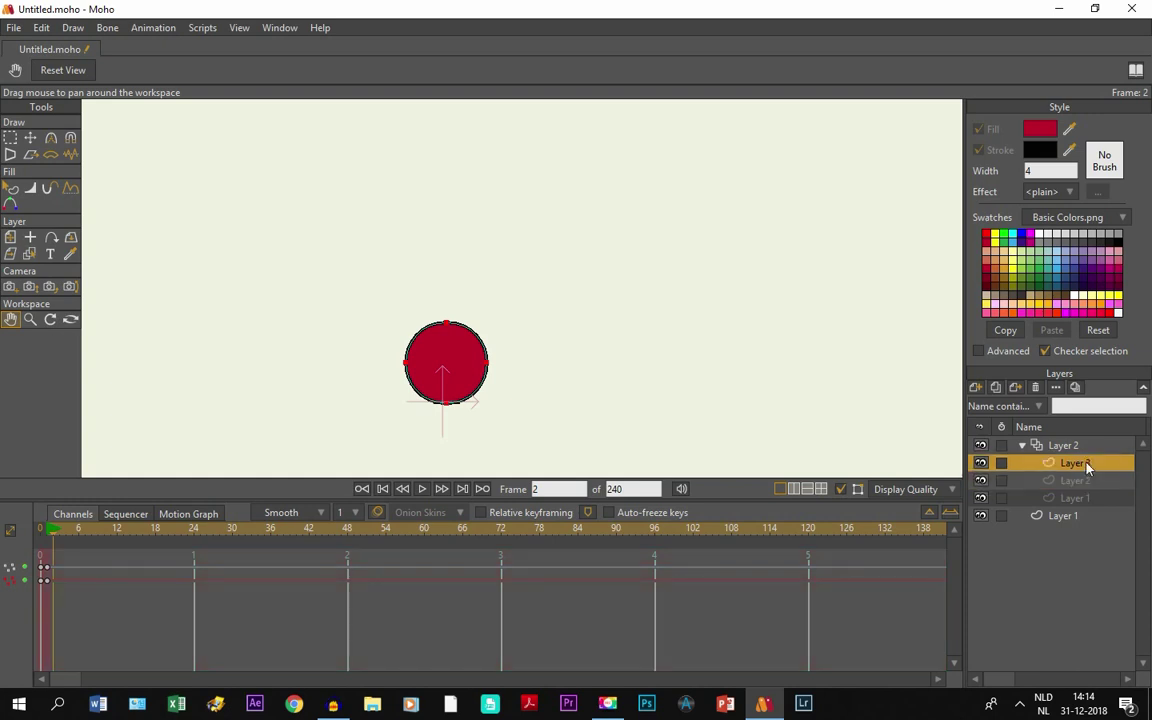
Raise Layer 3's red ball slightly higher with Transform Layer
left_click(11, 238)
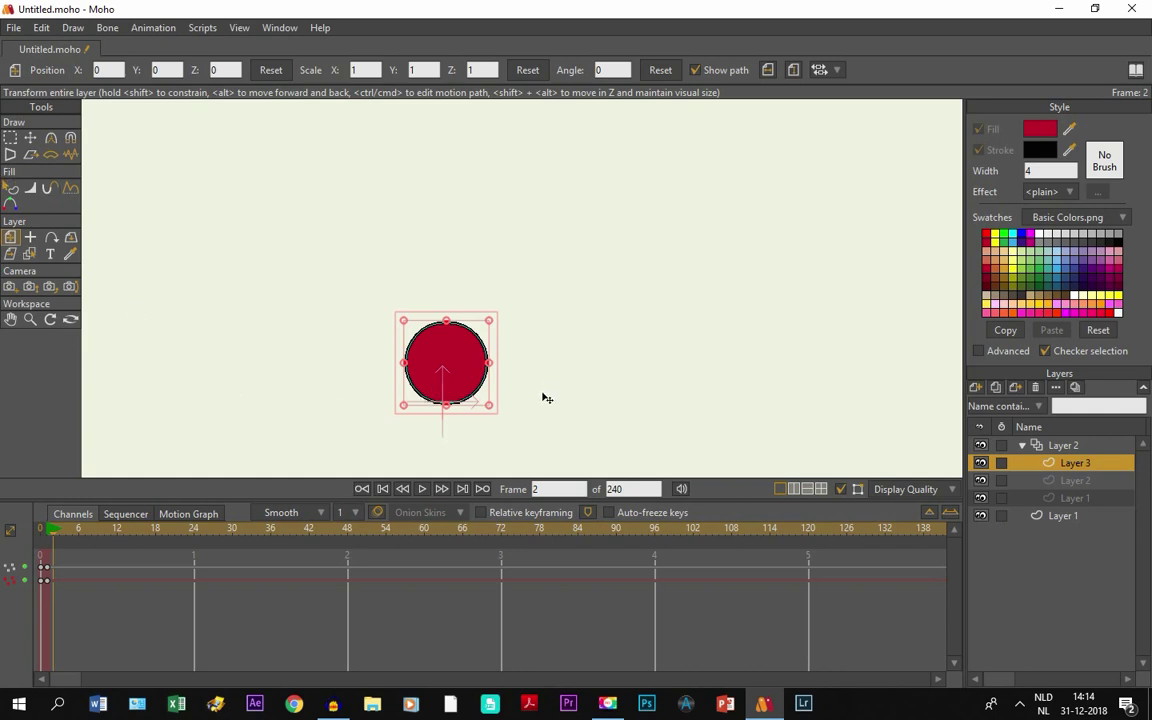
left_click_drag(445, 378, 442, 346)
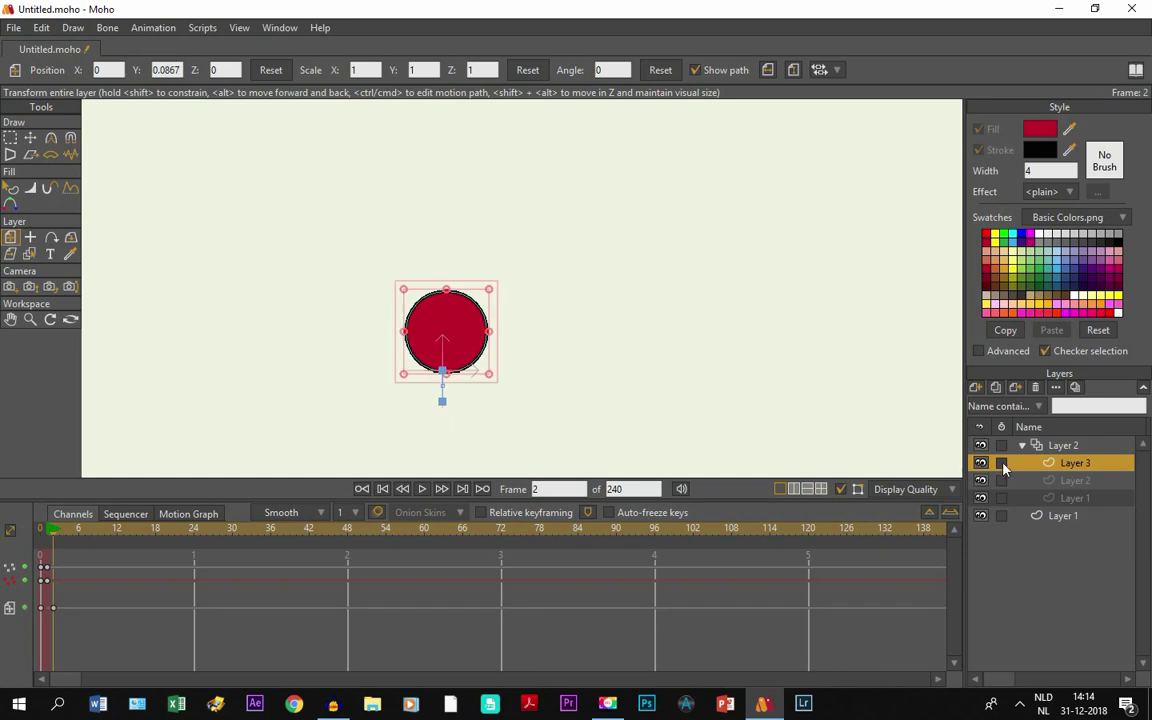
left_click(1066, 446)
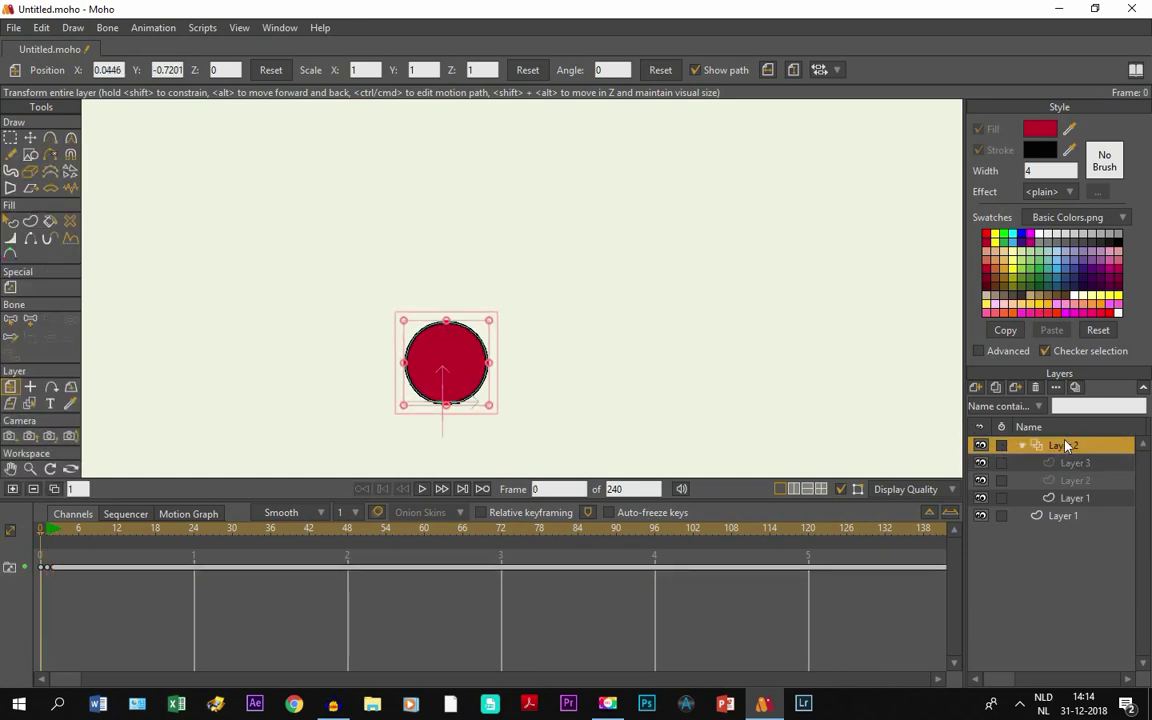
Step to frame 3, then zoom out and pan to show the whole camera frame
key("ctrl+Right")
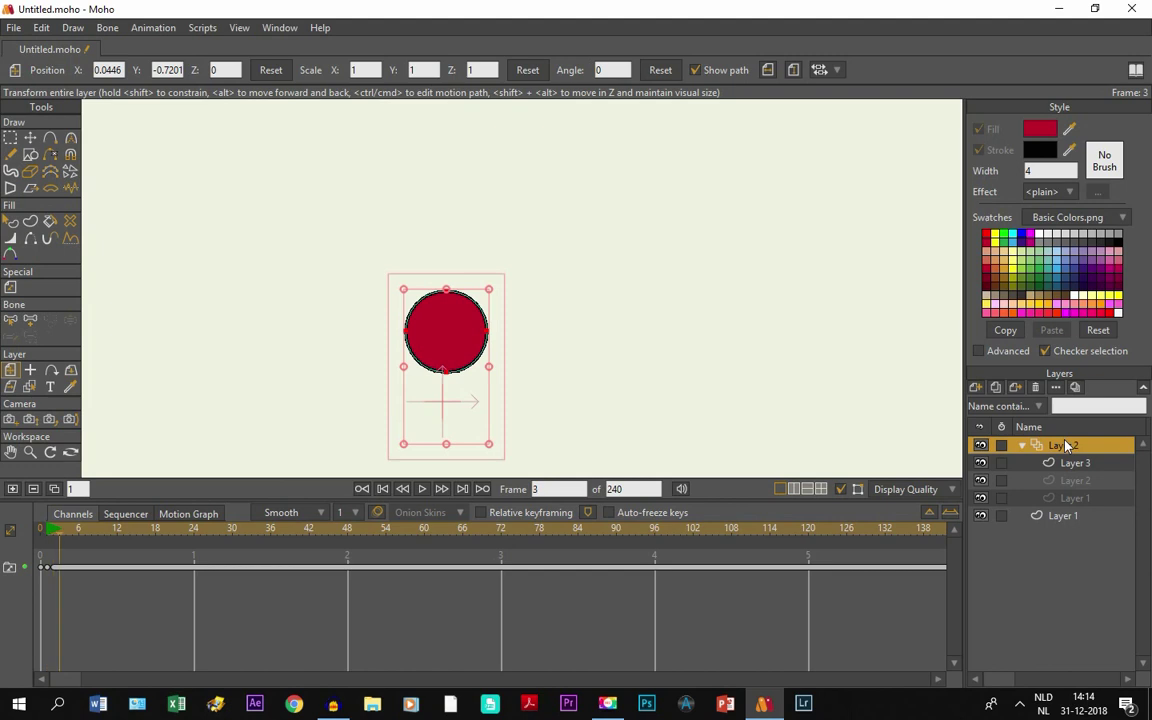
left_click(10, 452)
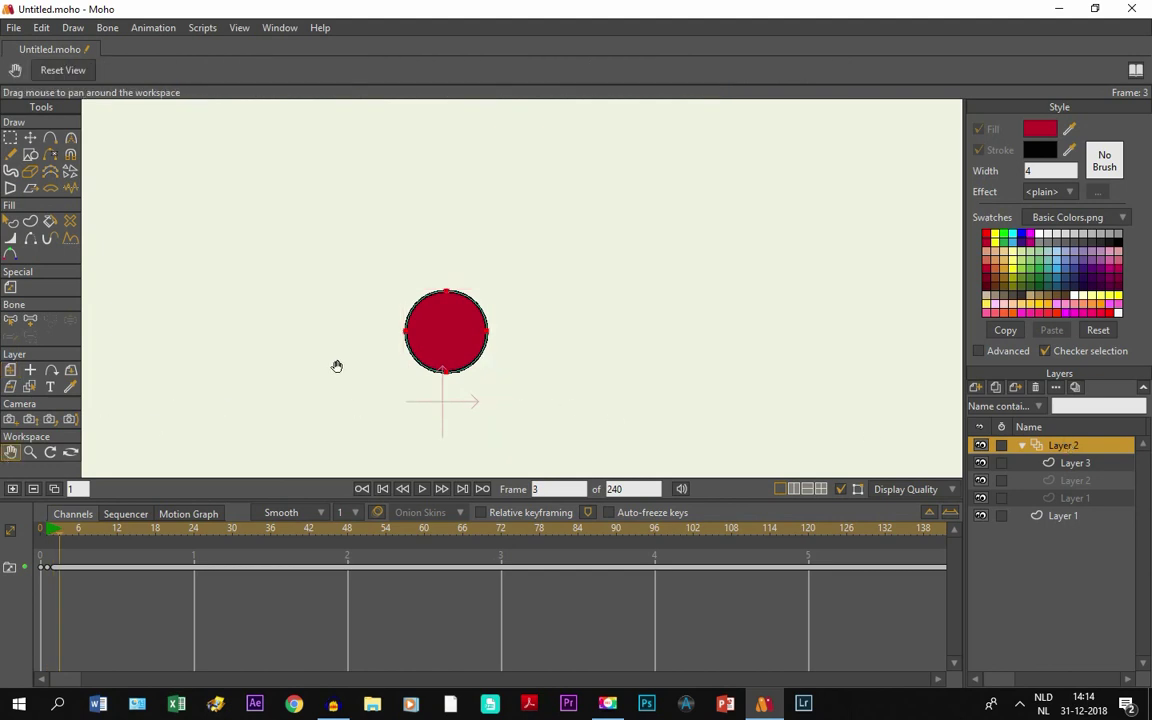
scroll(337, 366, "down", 3)
left_click_drag(380, 355, 505, 363)
scroll(478, 345, "down", 2)
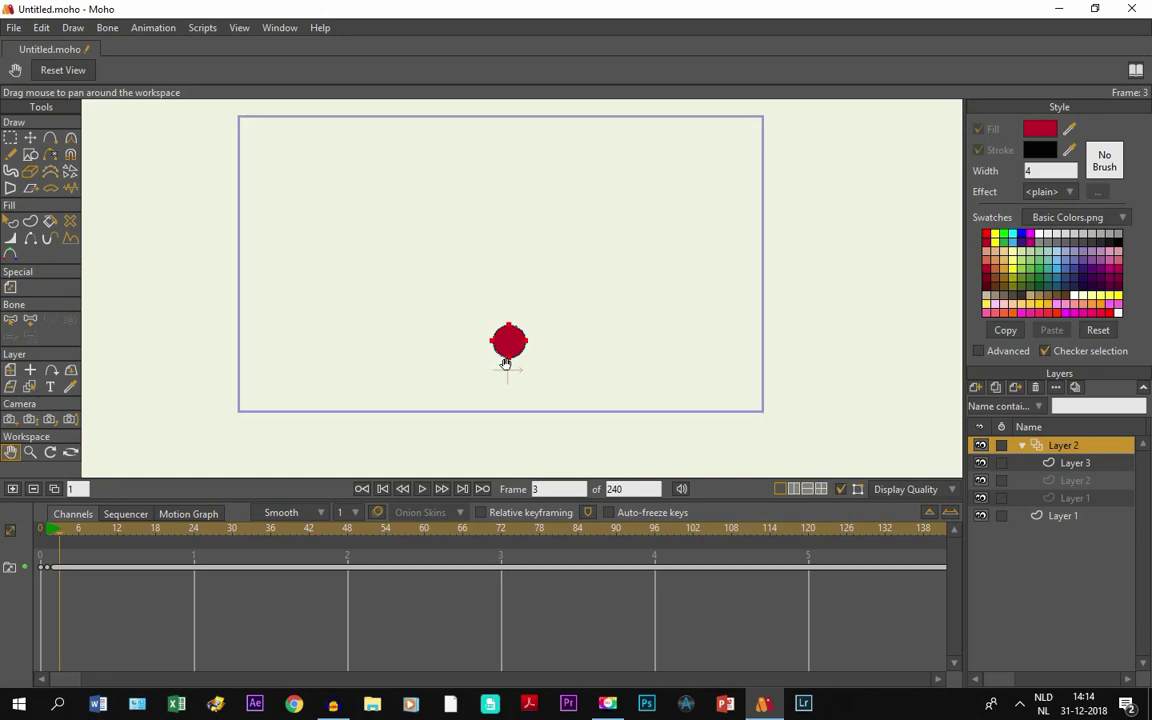